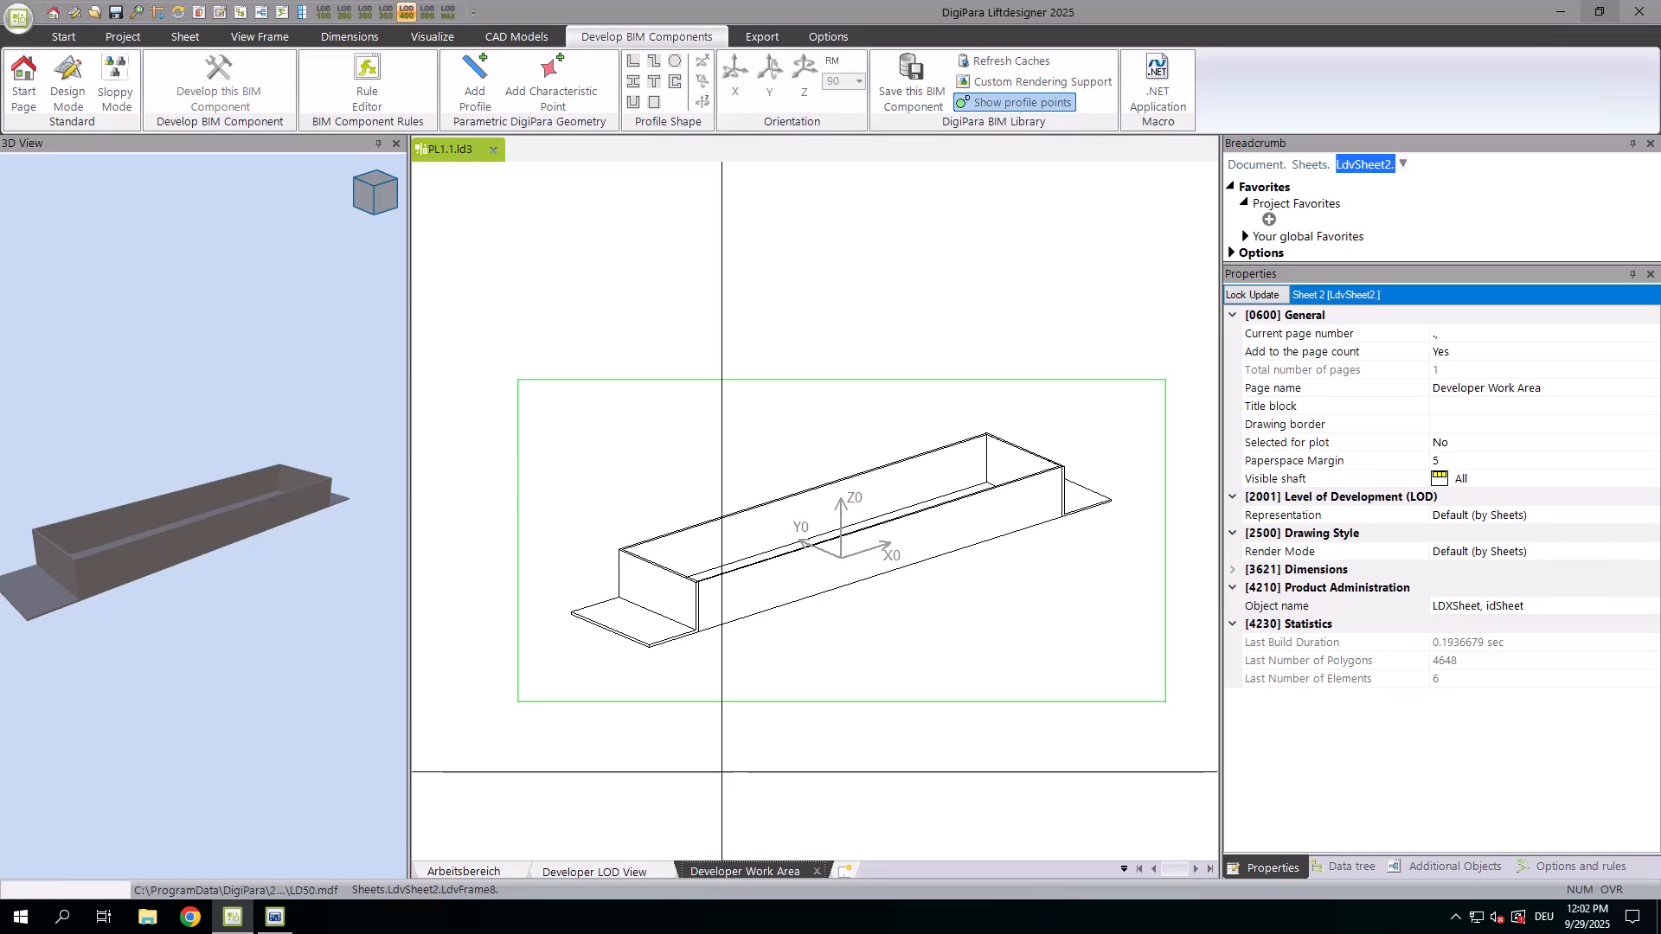
Step: Select the counterweight's pit base unit in the data tree and add a rules component for it in the Rule Editor
click(1352, 866)
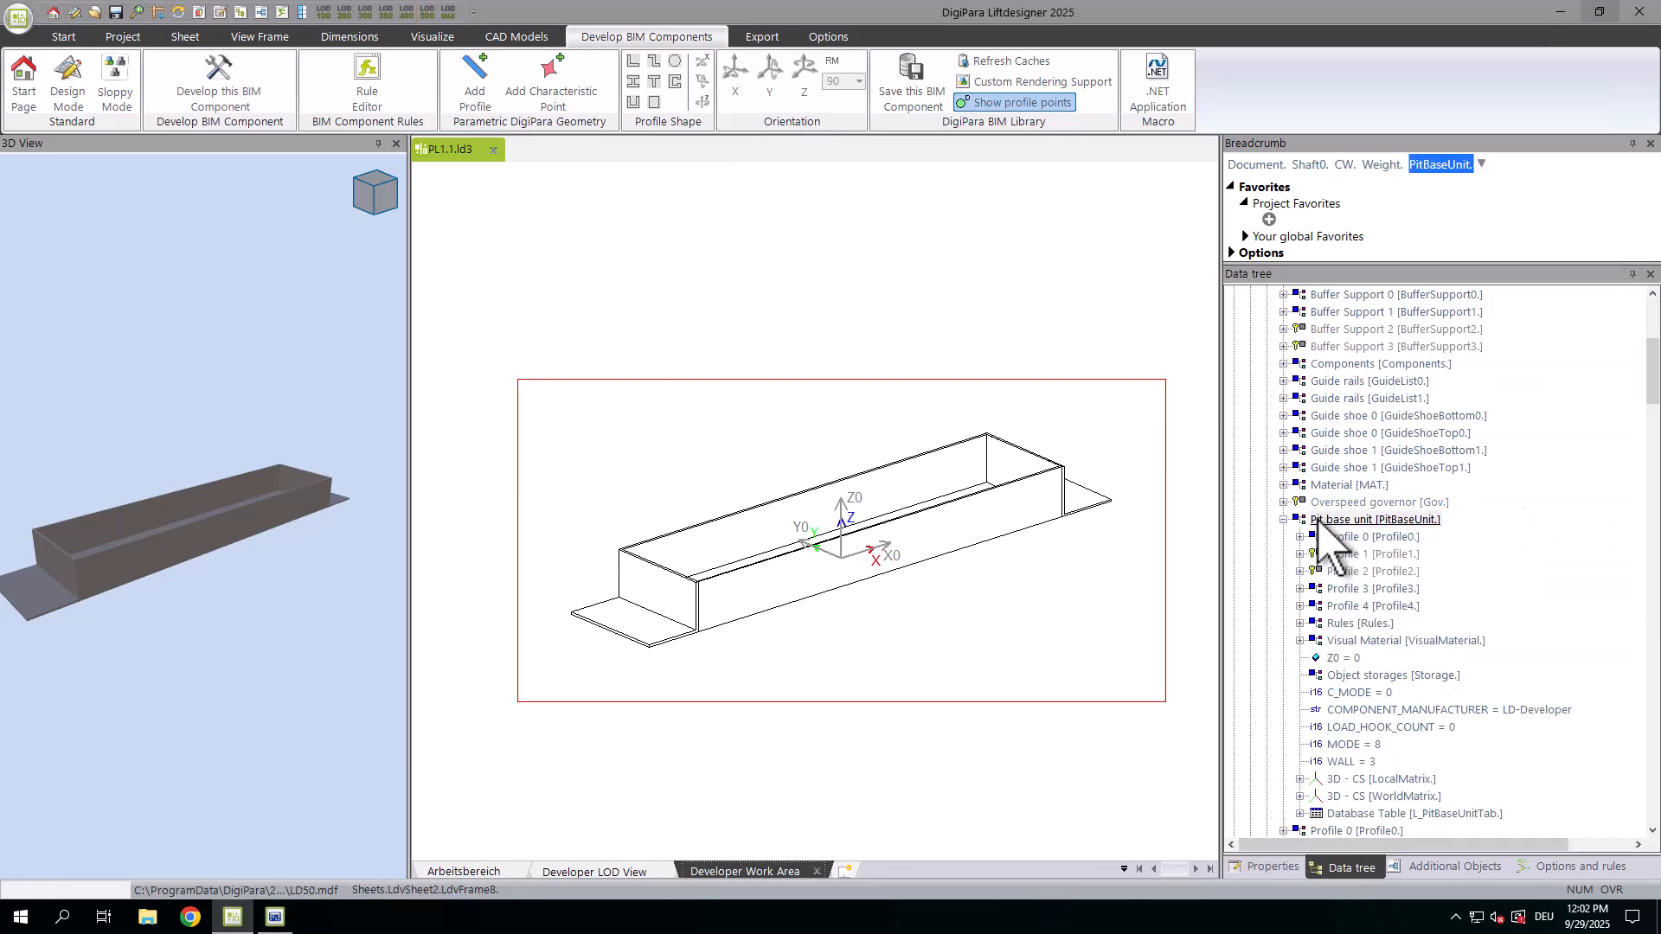
click(1318, 521)
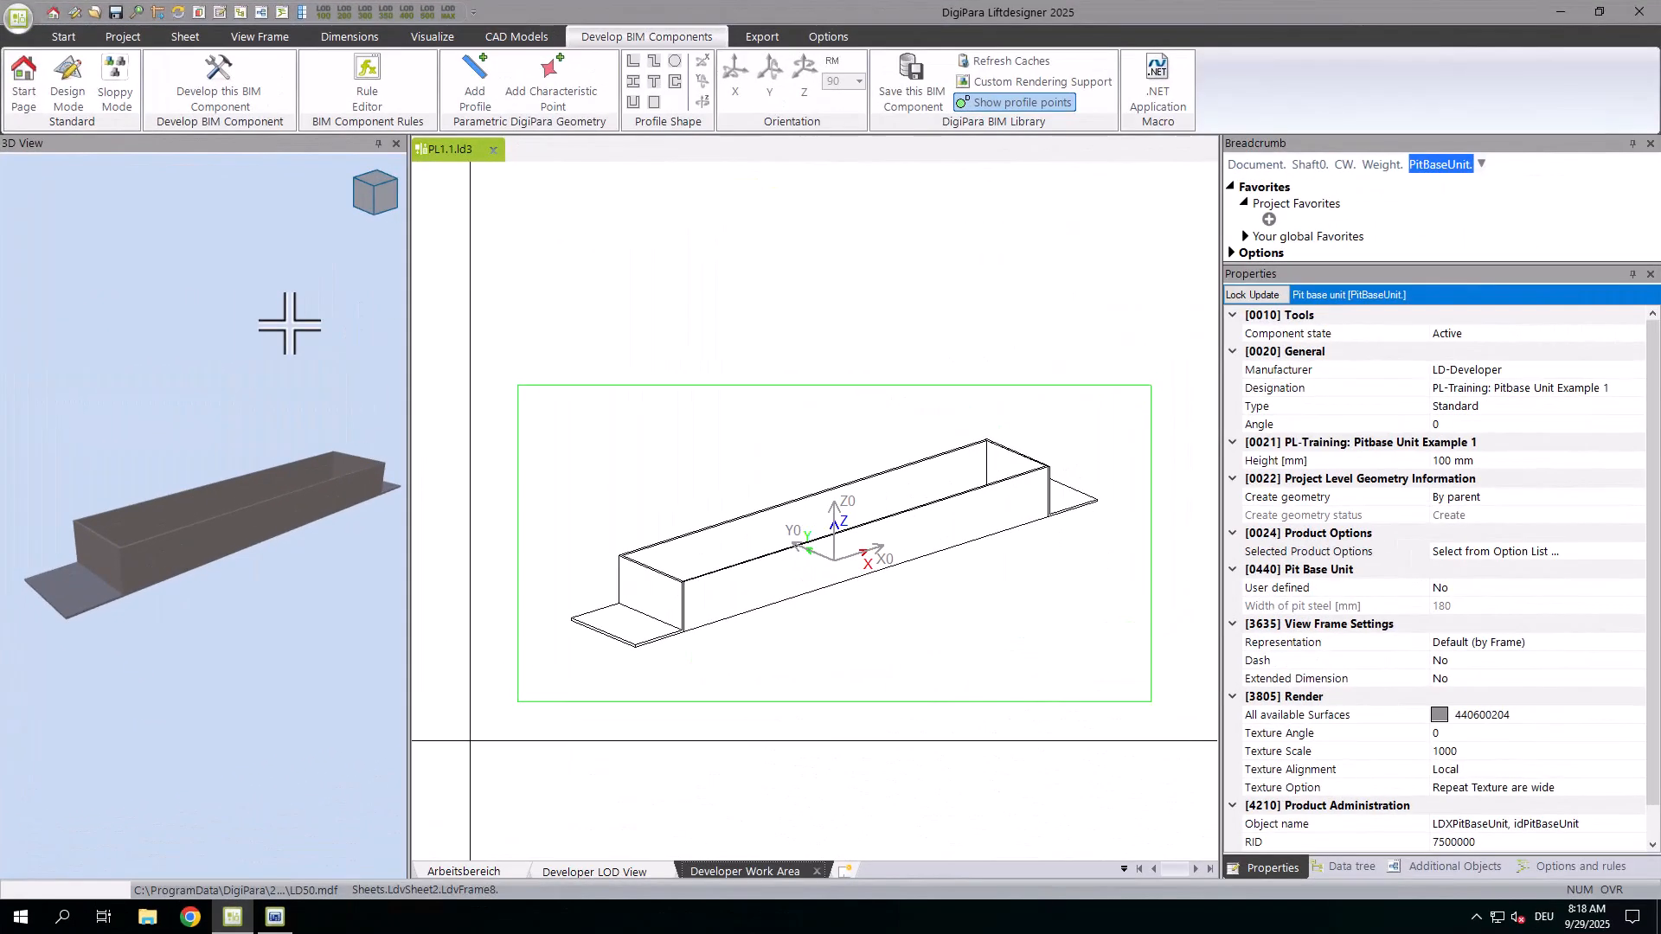
click(367, 78)
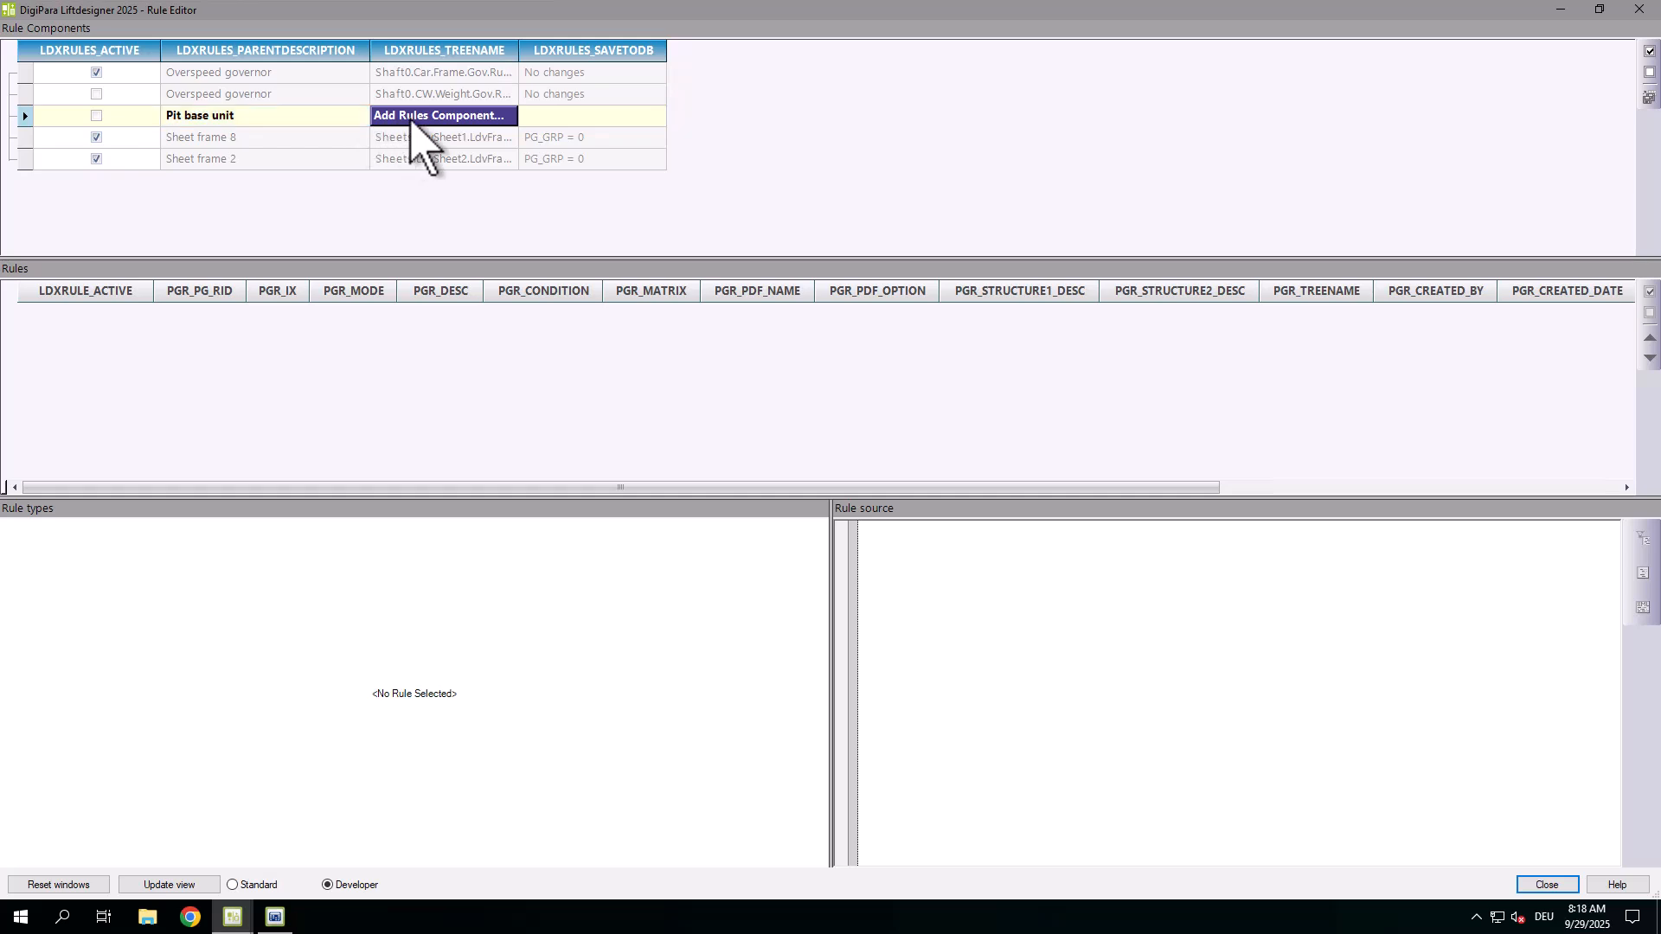
click(509, 117)
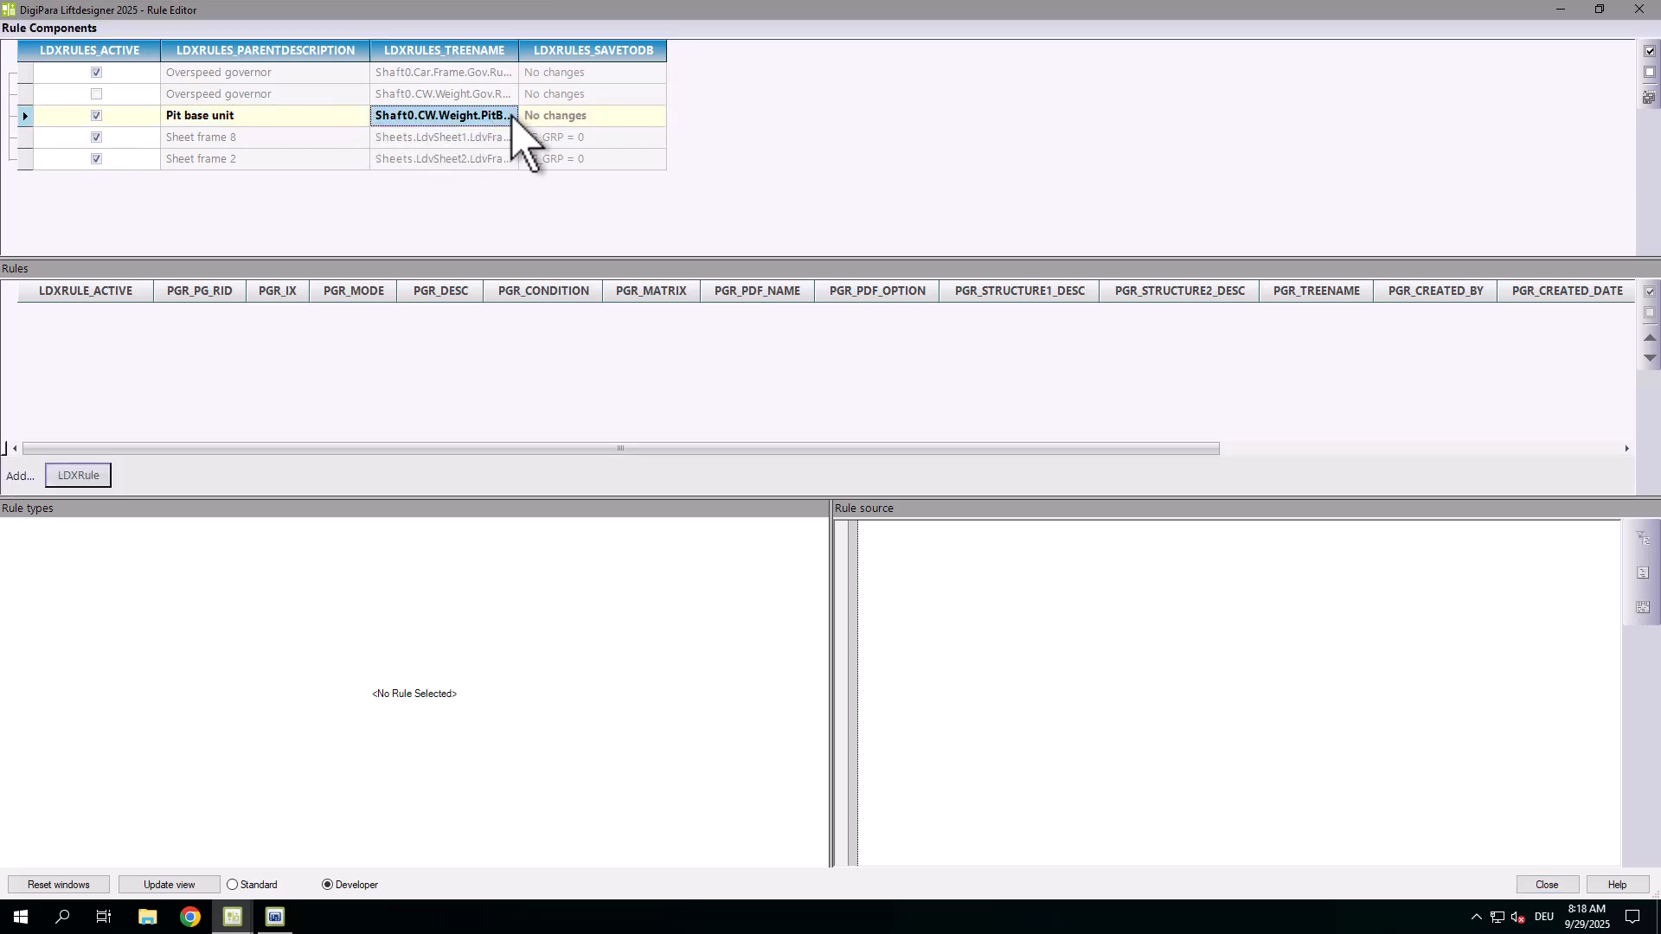
Step: Add an LDXRule to the pit base unit with the description "Fixing Option and Width by Height" and start its matrix rule
click(108, 476)
click(436, 312)
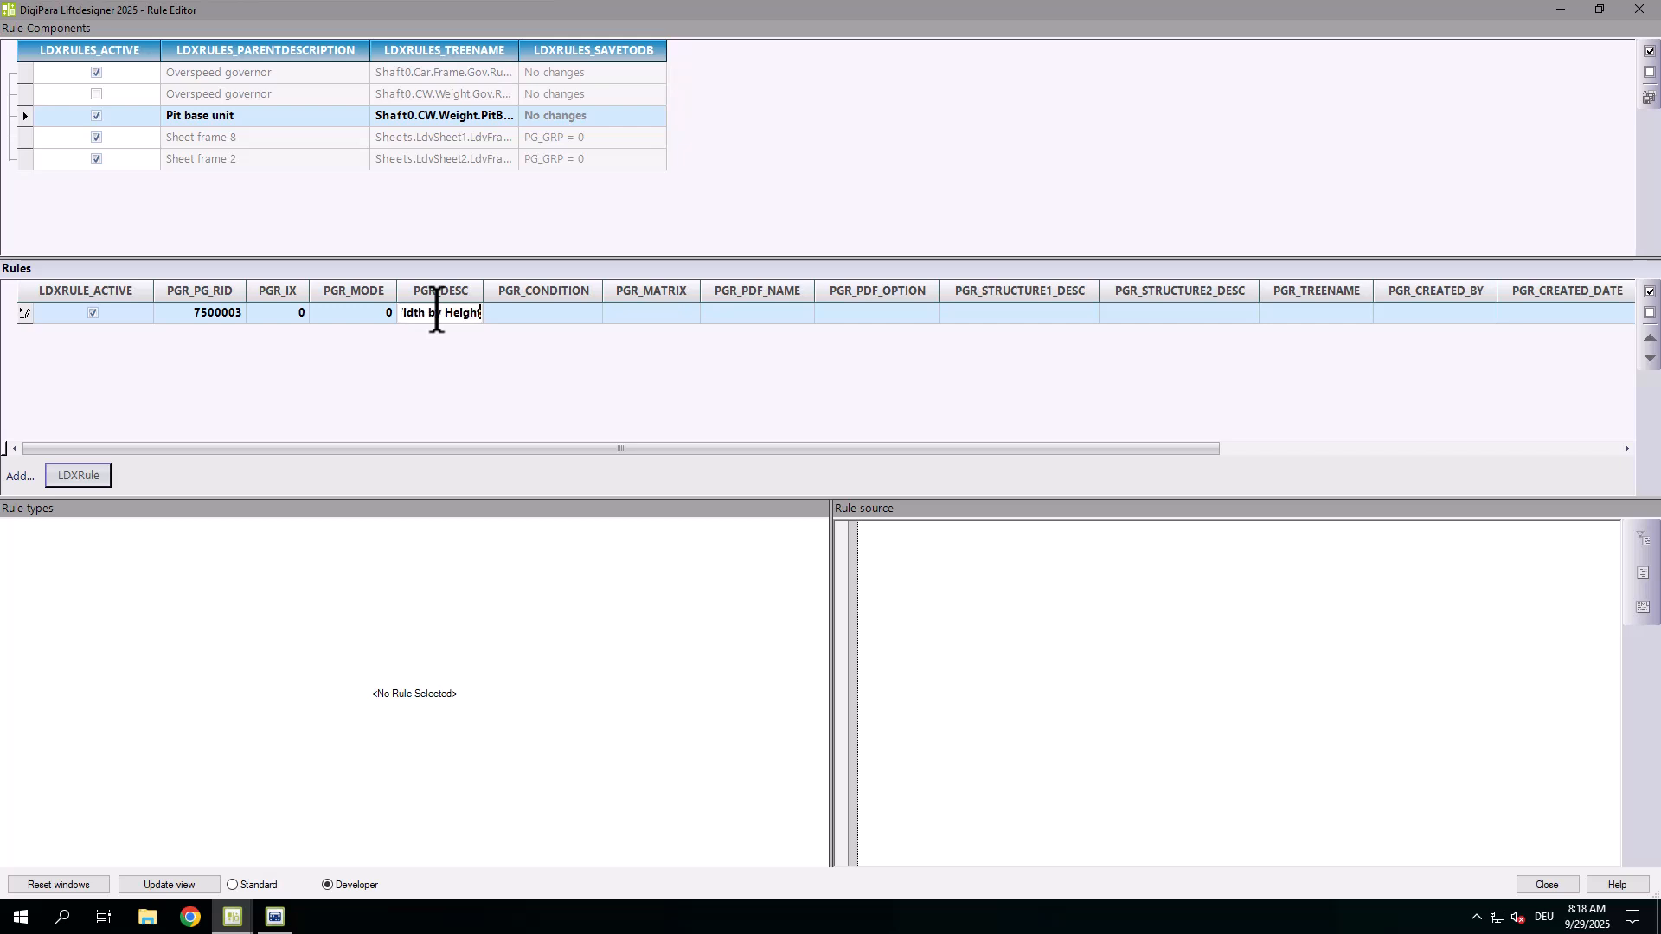
drag(482, 292, 627, 292)
click(837, 314)
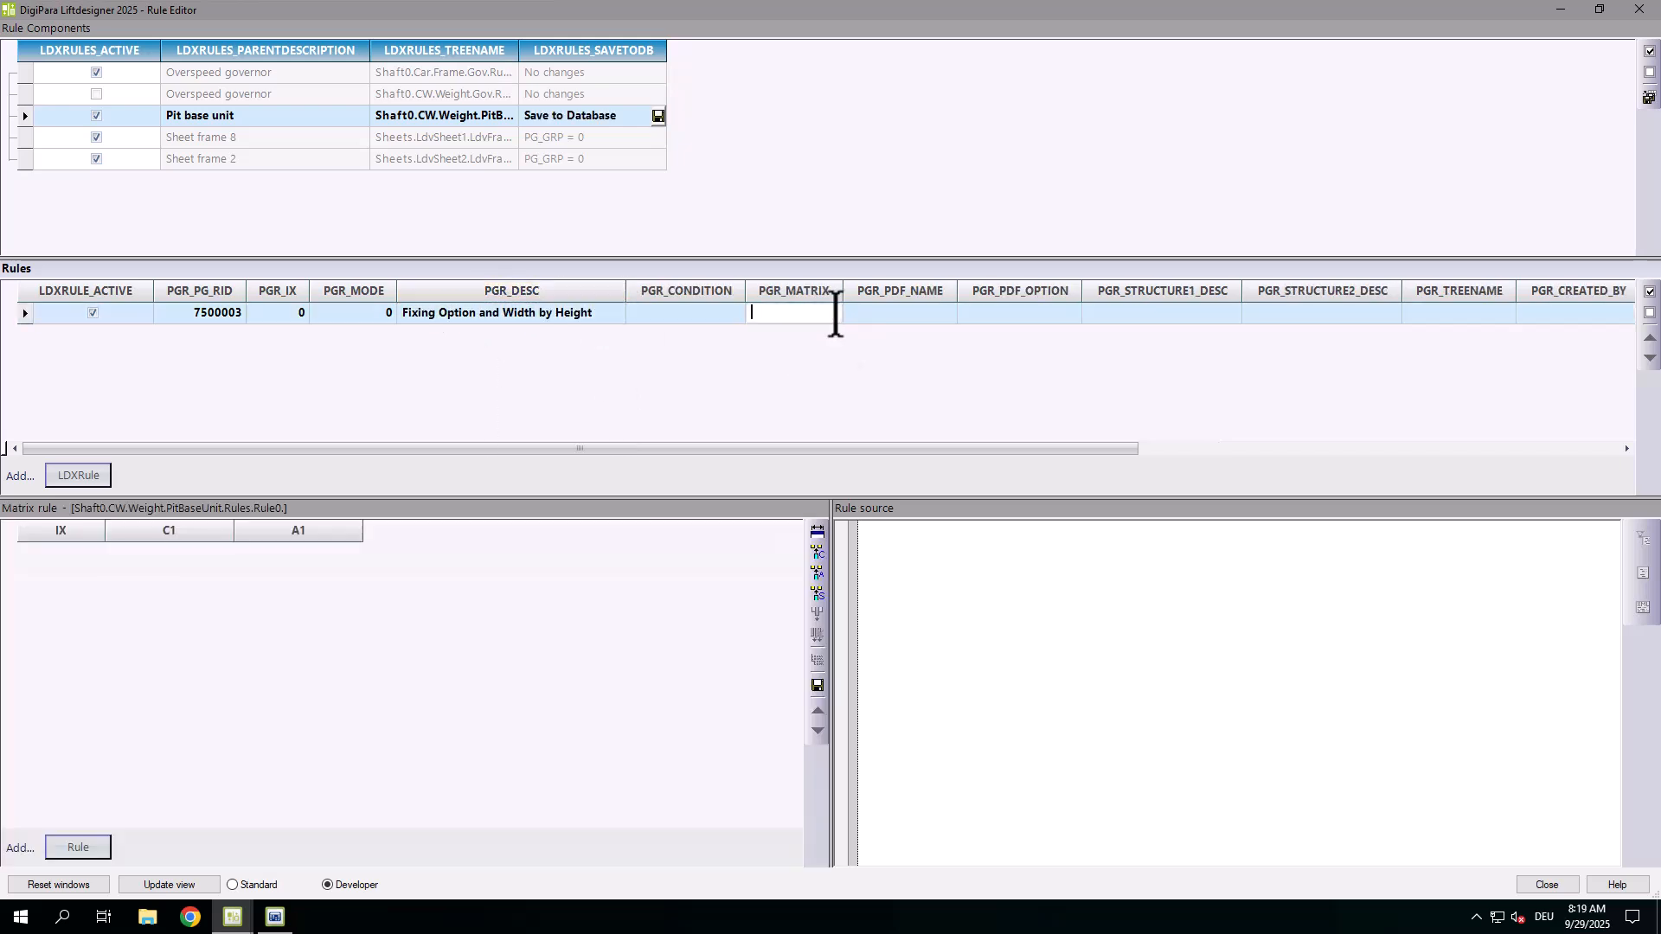
Step: Build the matrix with three rule rows and two additional S columns beside the condition and assignment columns
click(166, 534)
click(86, 849)
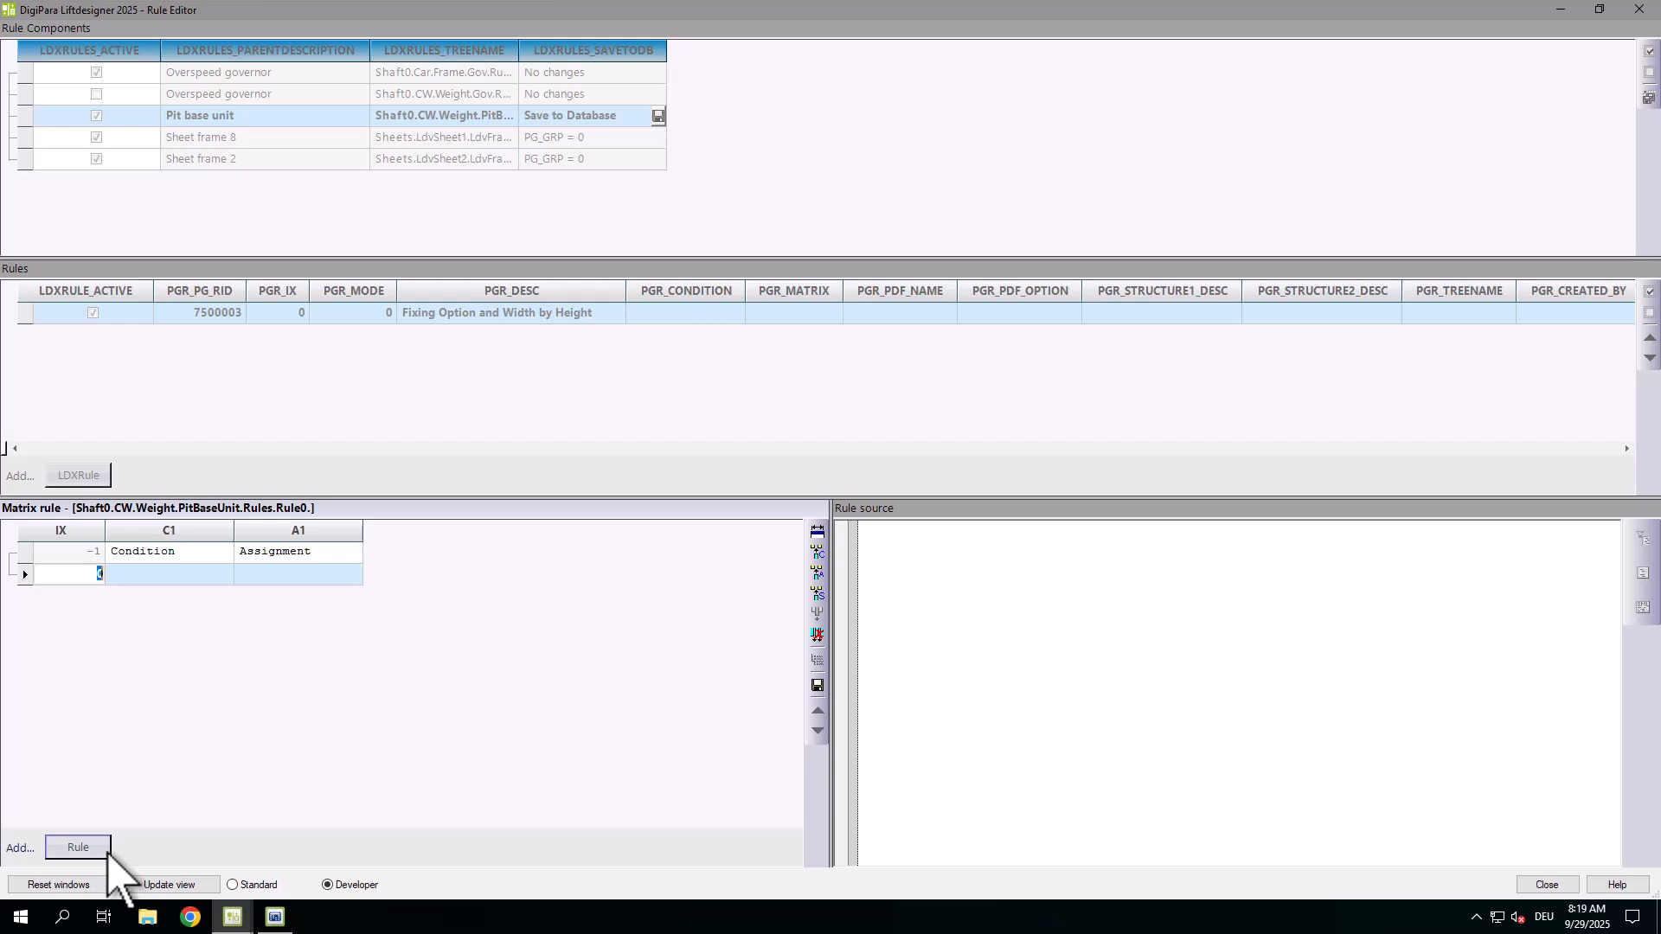
click(826, 596)
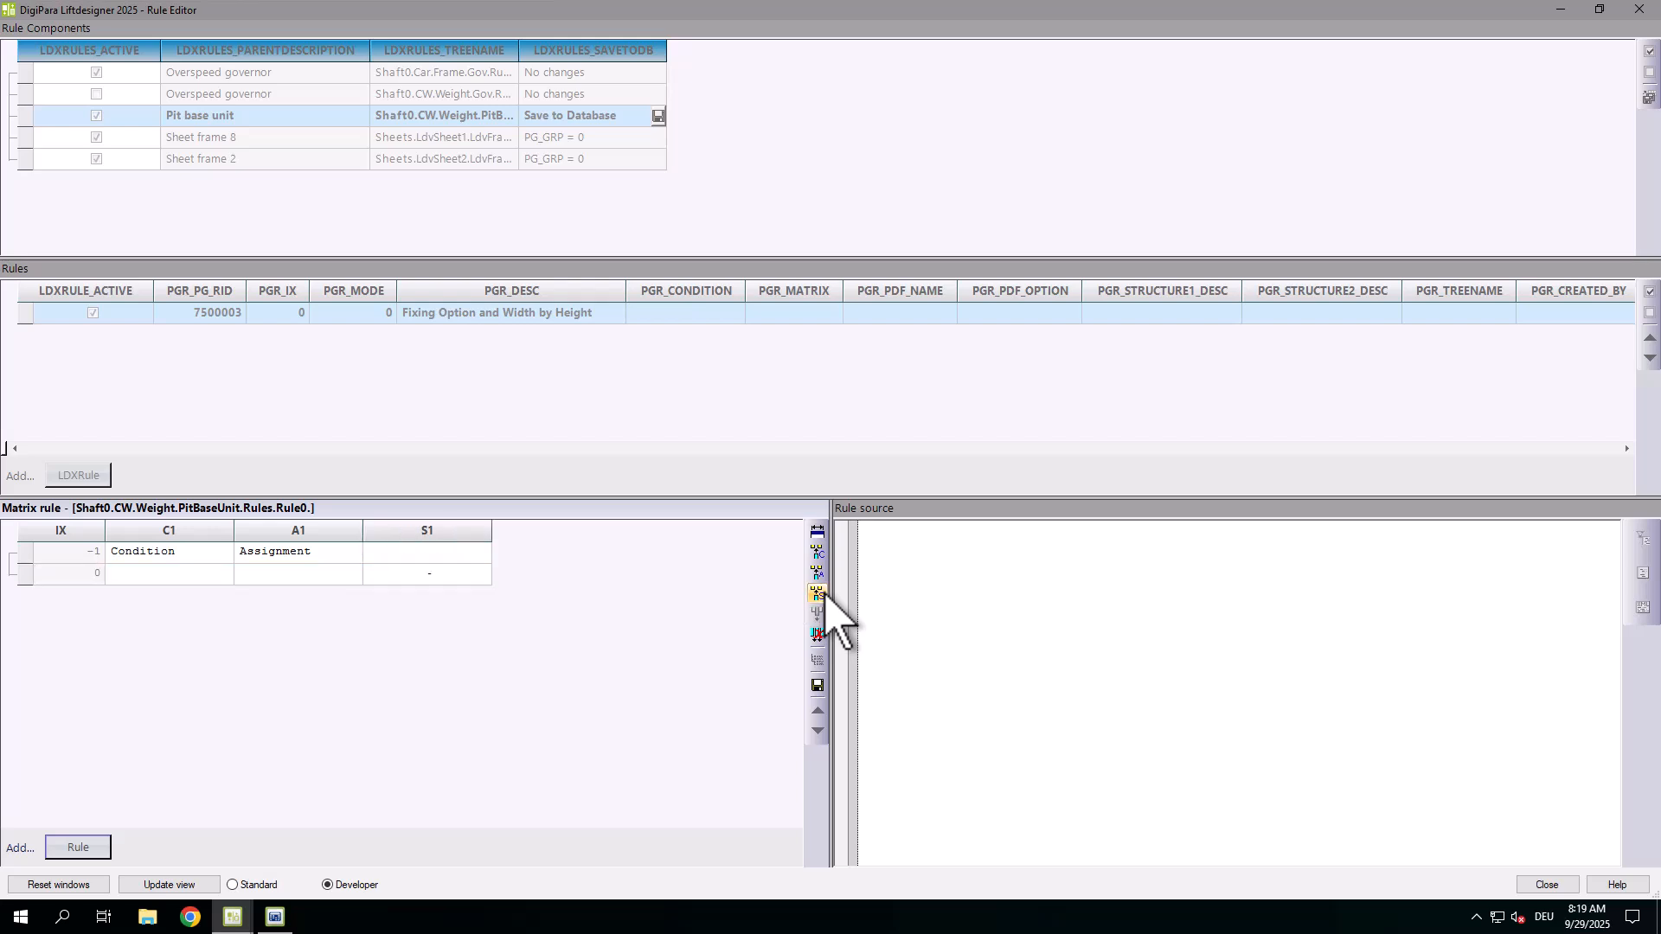
click(824, 595)
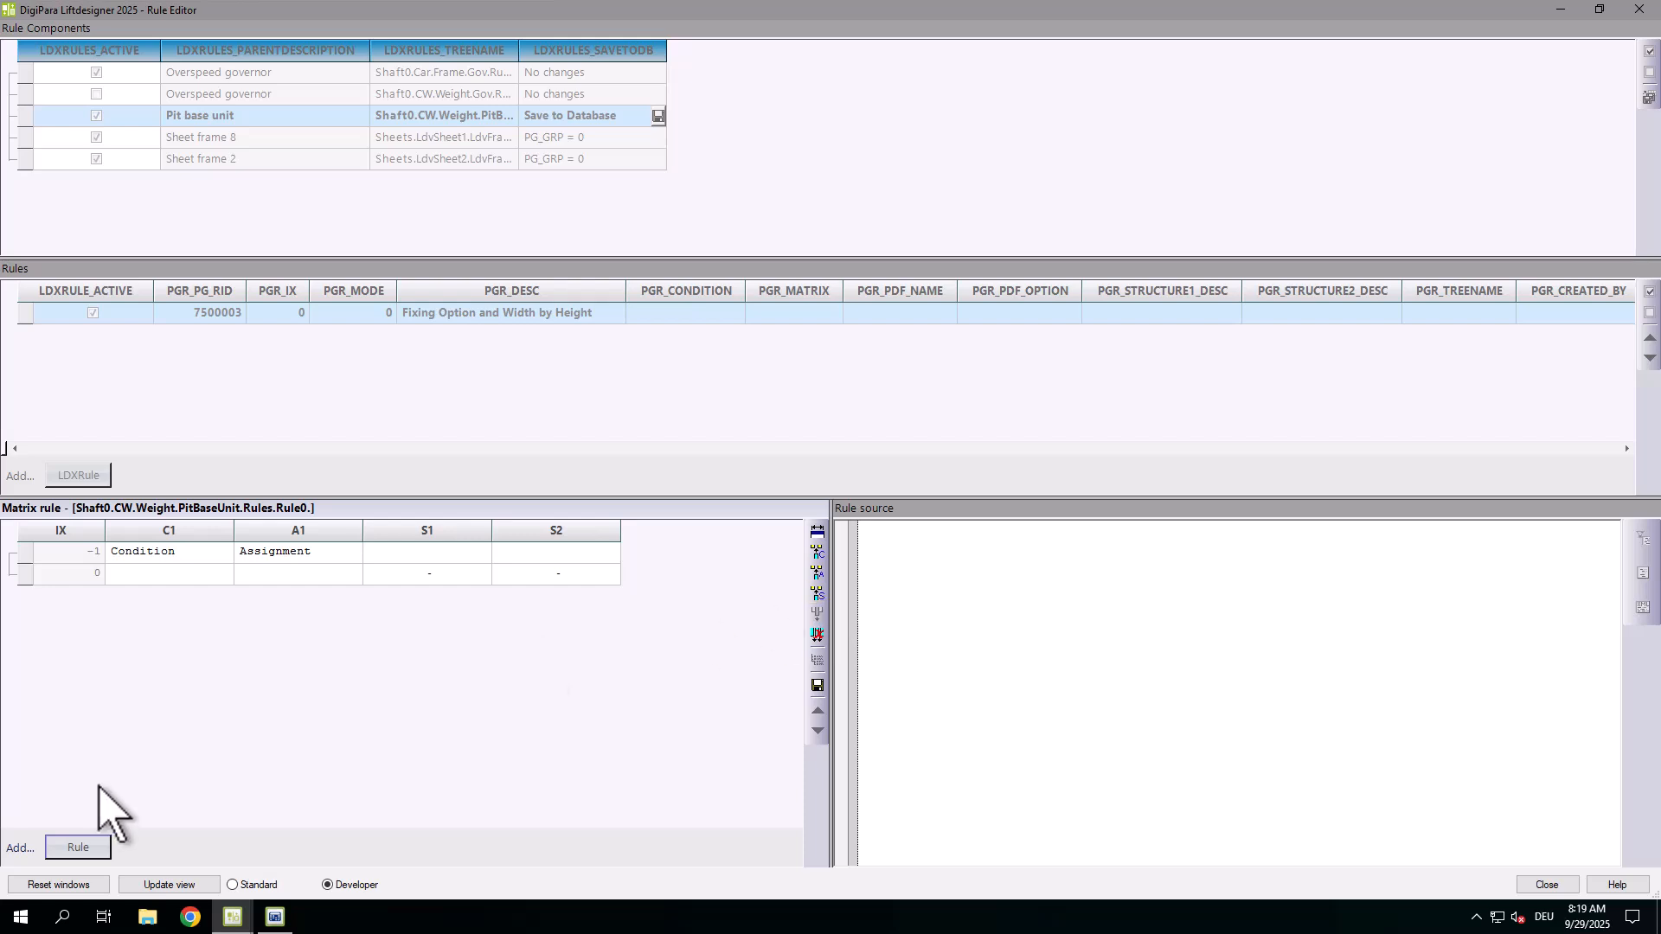
click(78, 847)
click(77, 848)
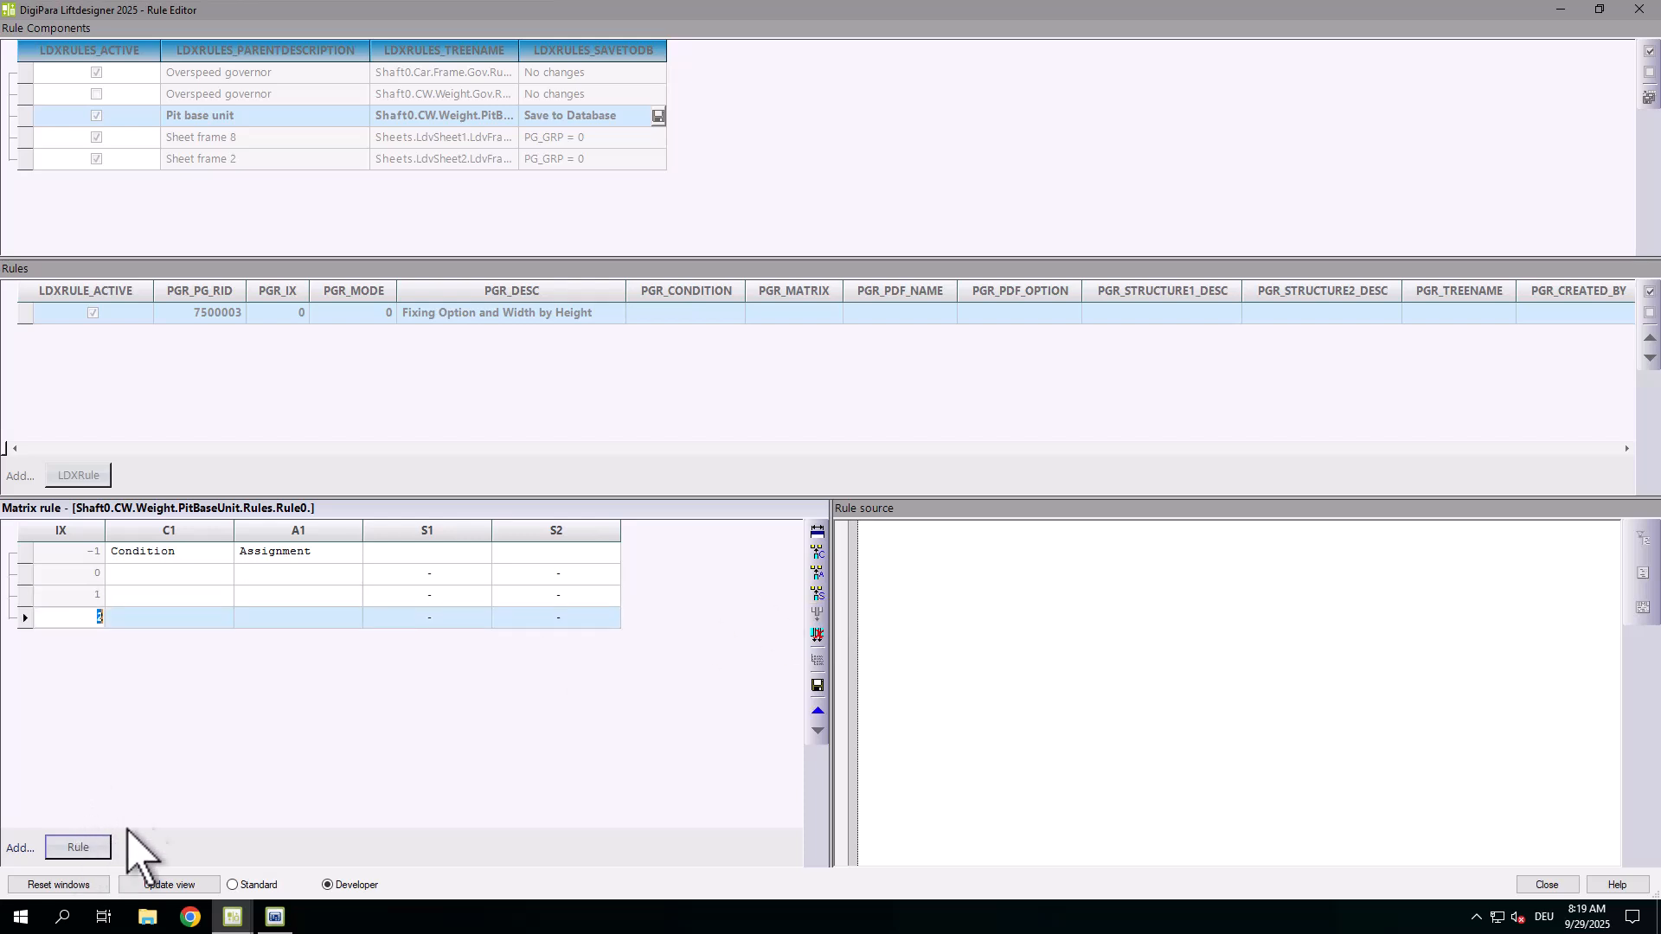
Step: Set the condition header C1 to LD("Me.L_PitBaseUnitTab.PBU_DZ")= using the pit base unit's database table
click(357, 552)
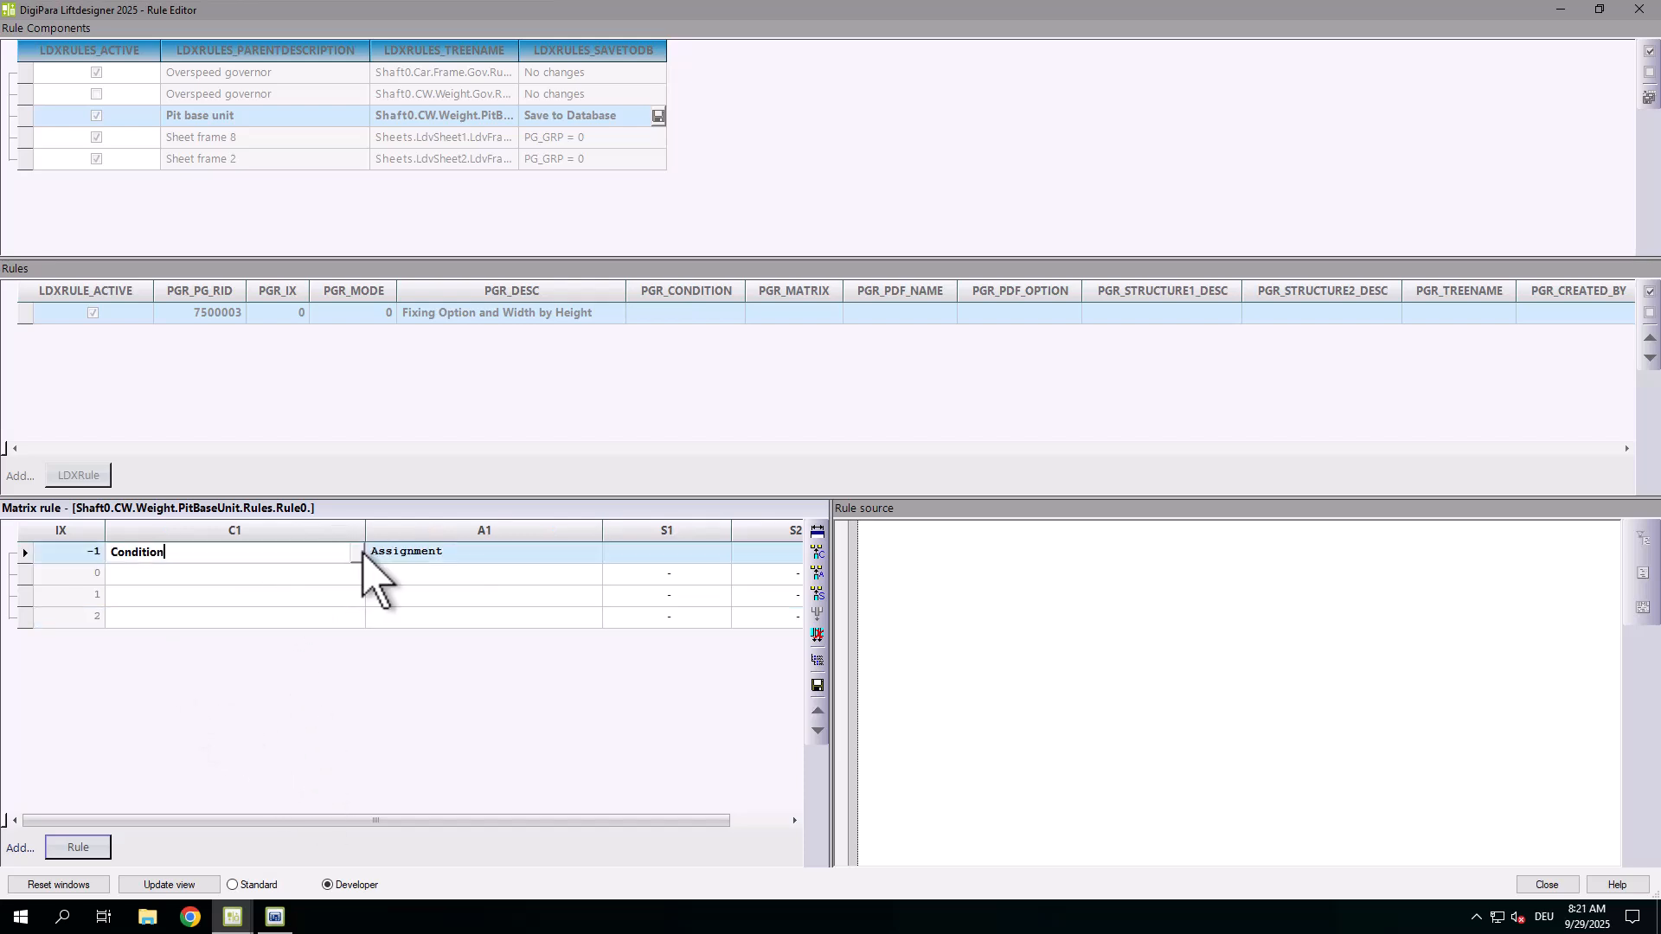
click(268, 550)
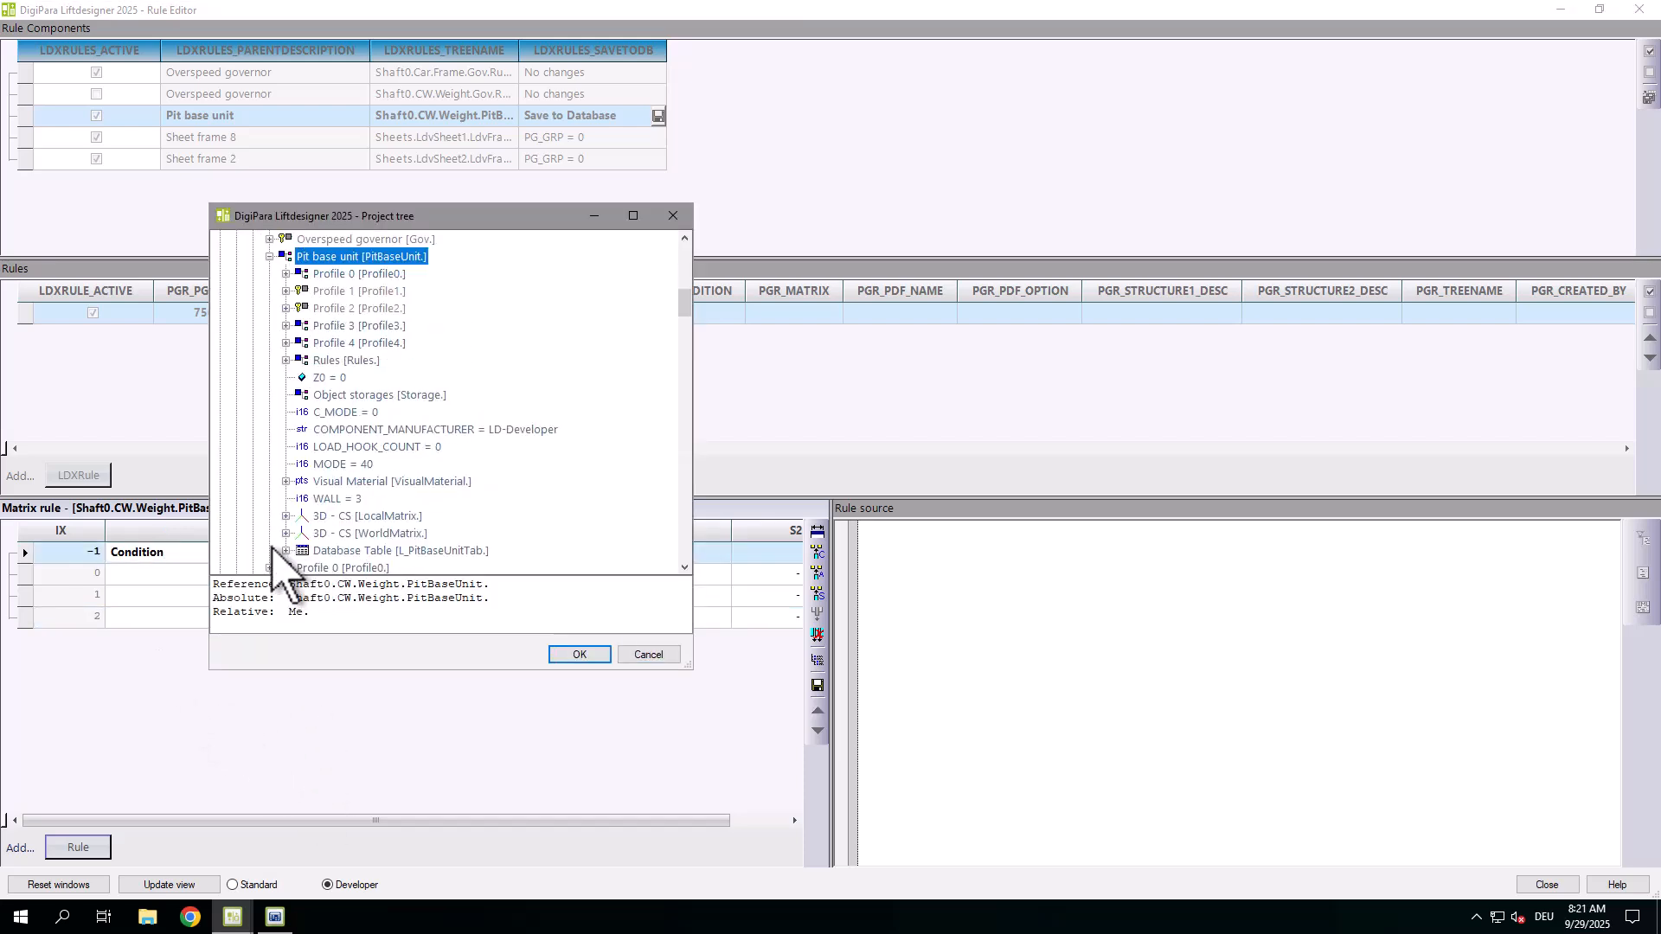
click(285, 551)
click(365, 291)
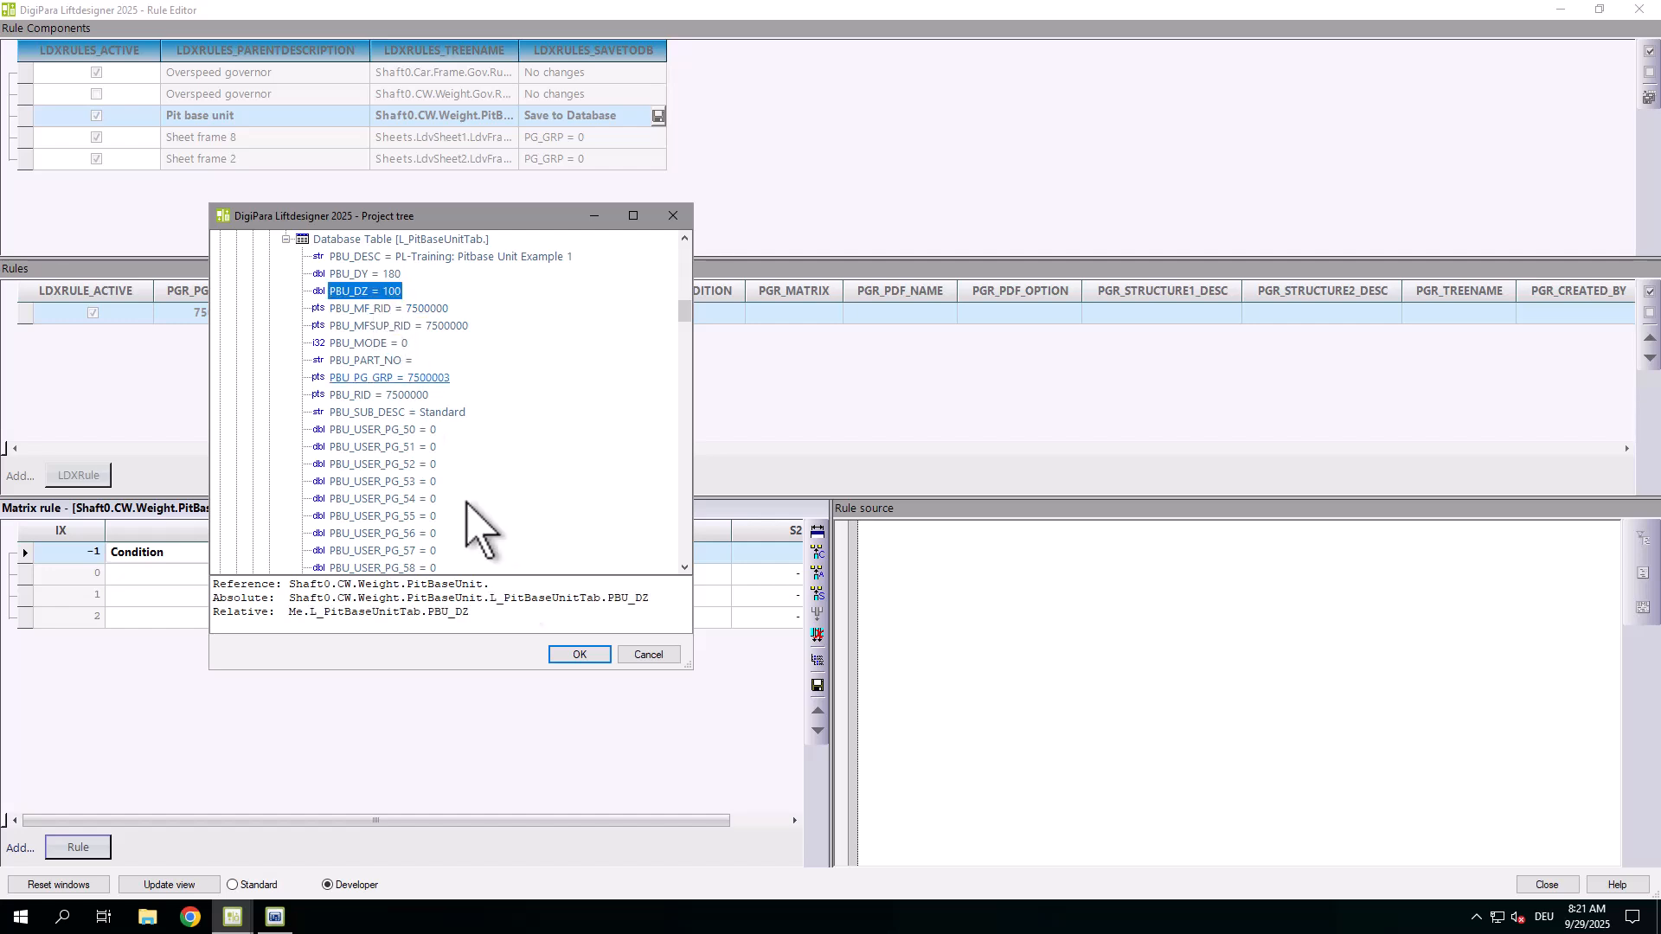
click(581, 655)
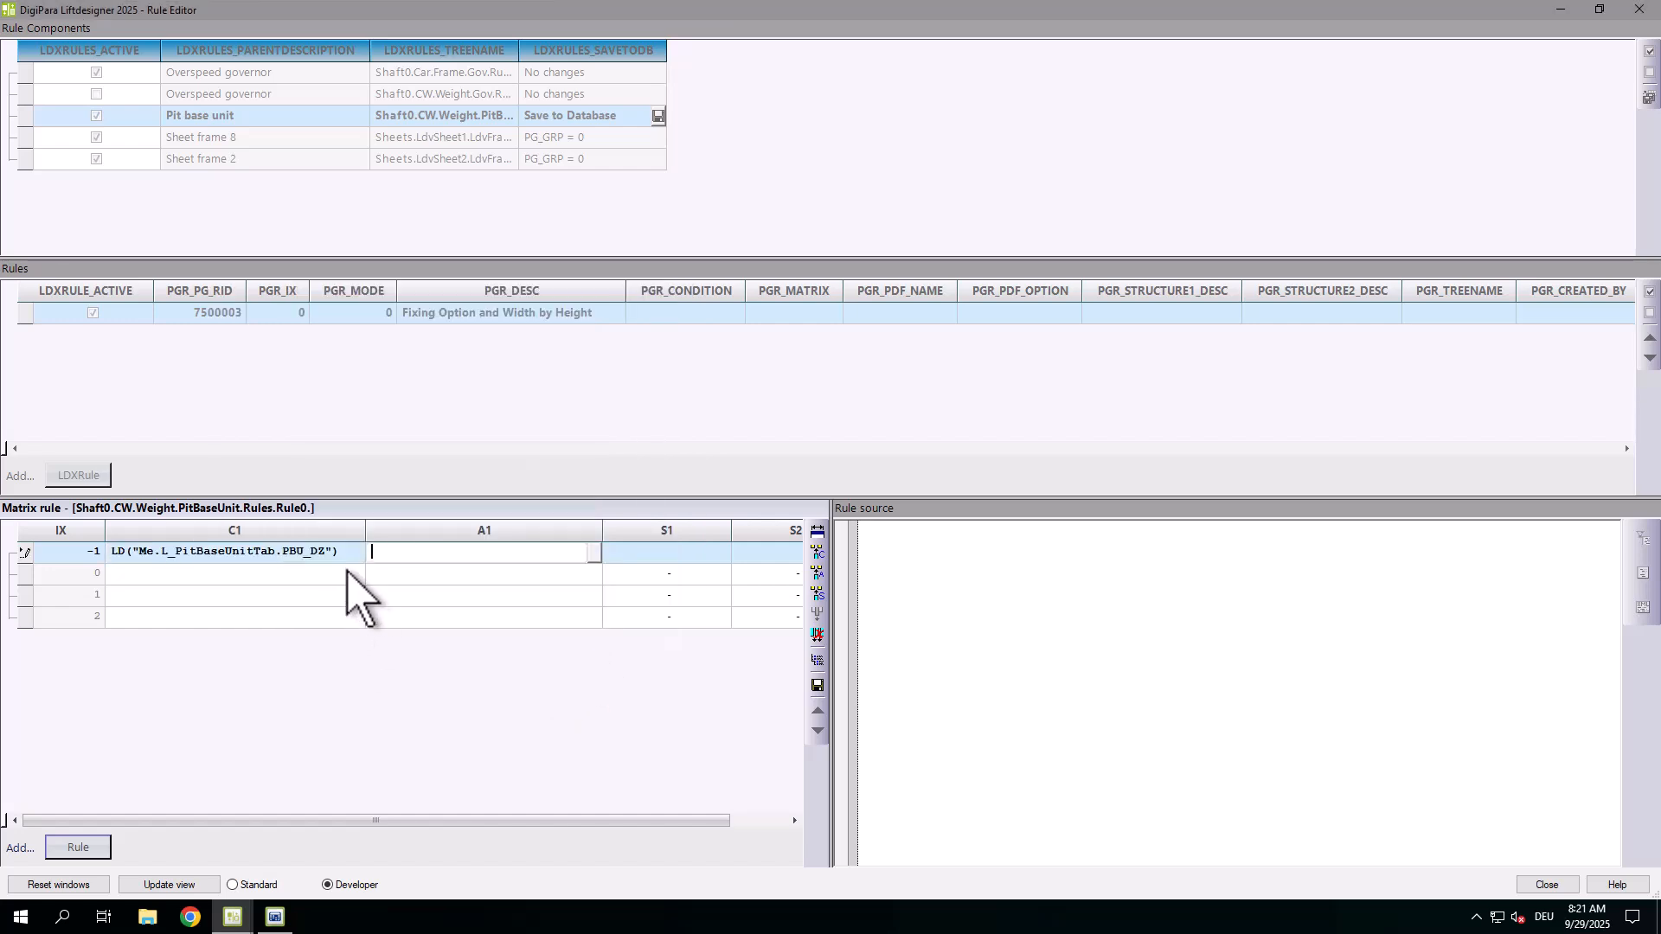
click(328, 552)
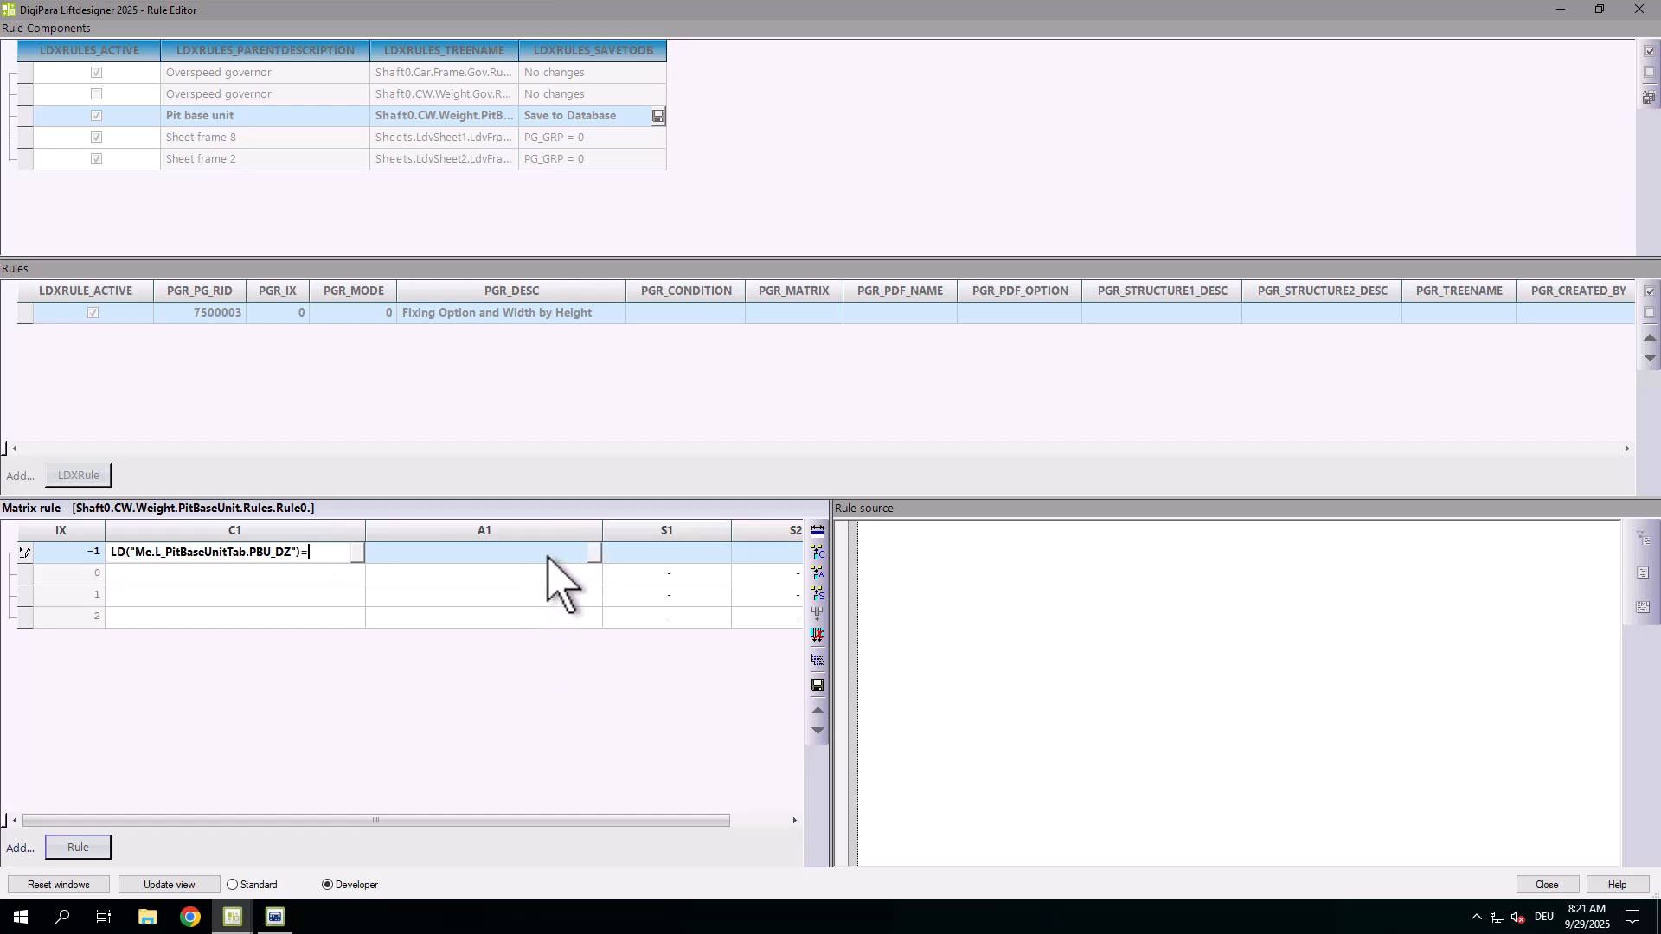
Step: Set the assignment header A1 to Me.L_PitBaseUnitTab.PBU_DY from the pit base unit's database table
click(581, 552)
click(595, 552)
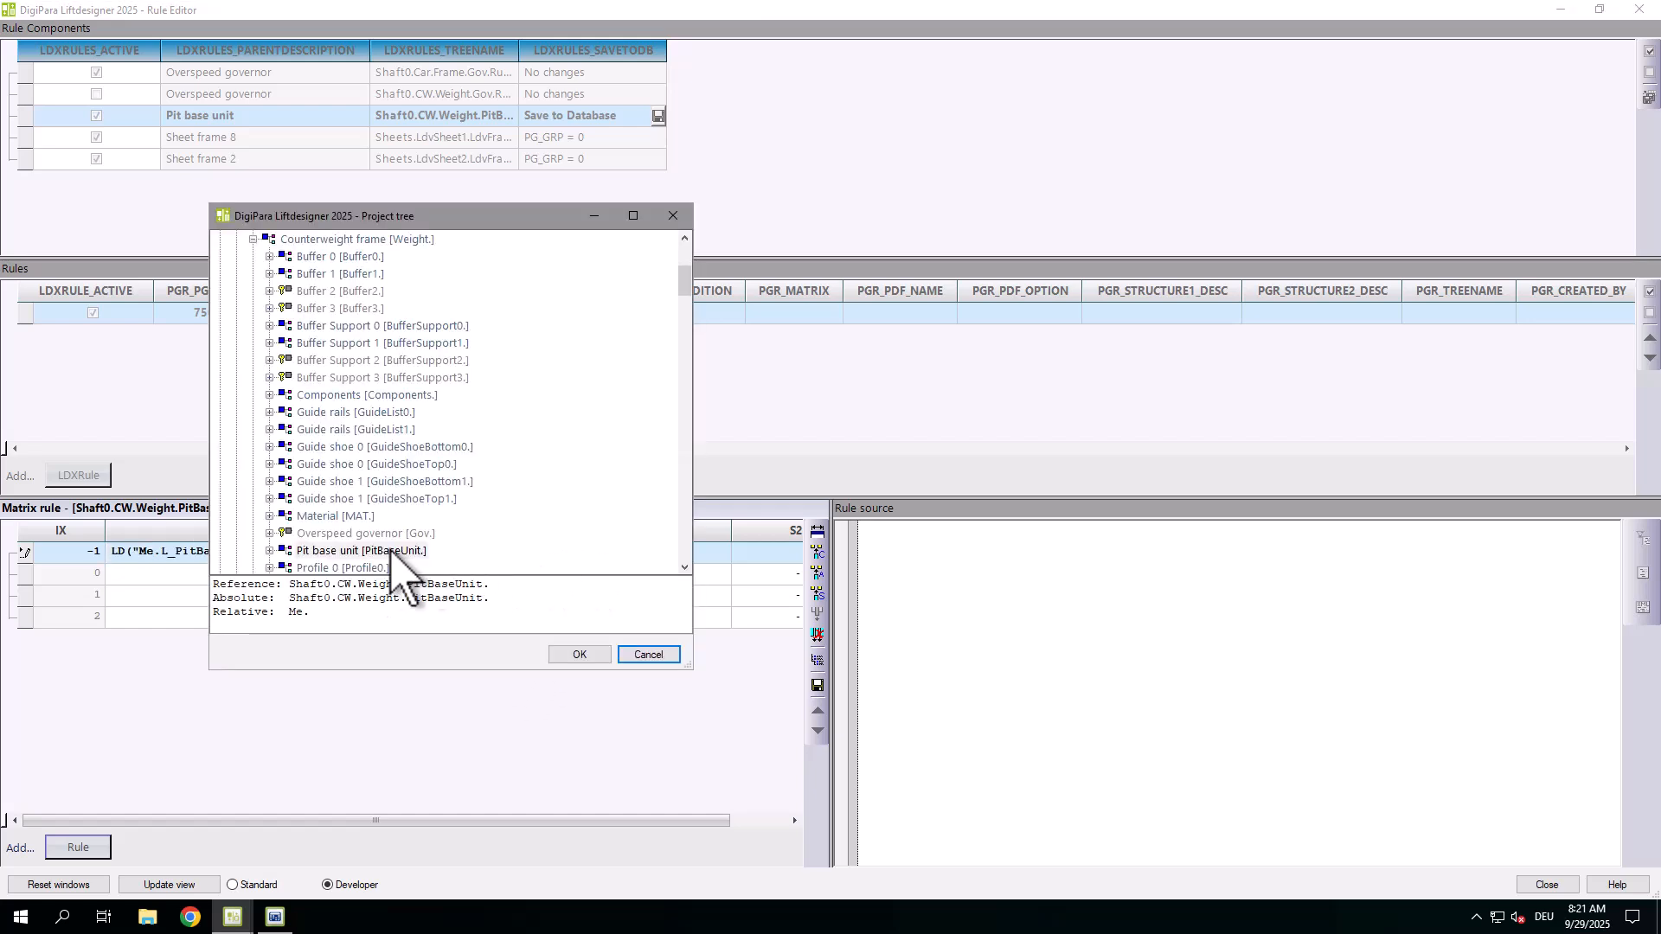
click(270, 550)
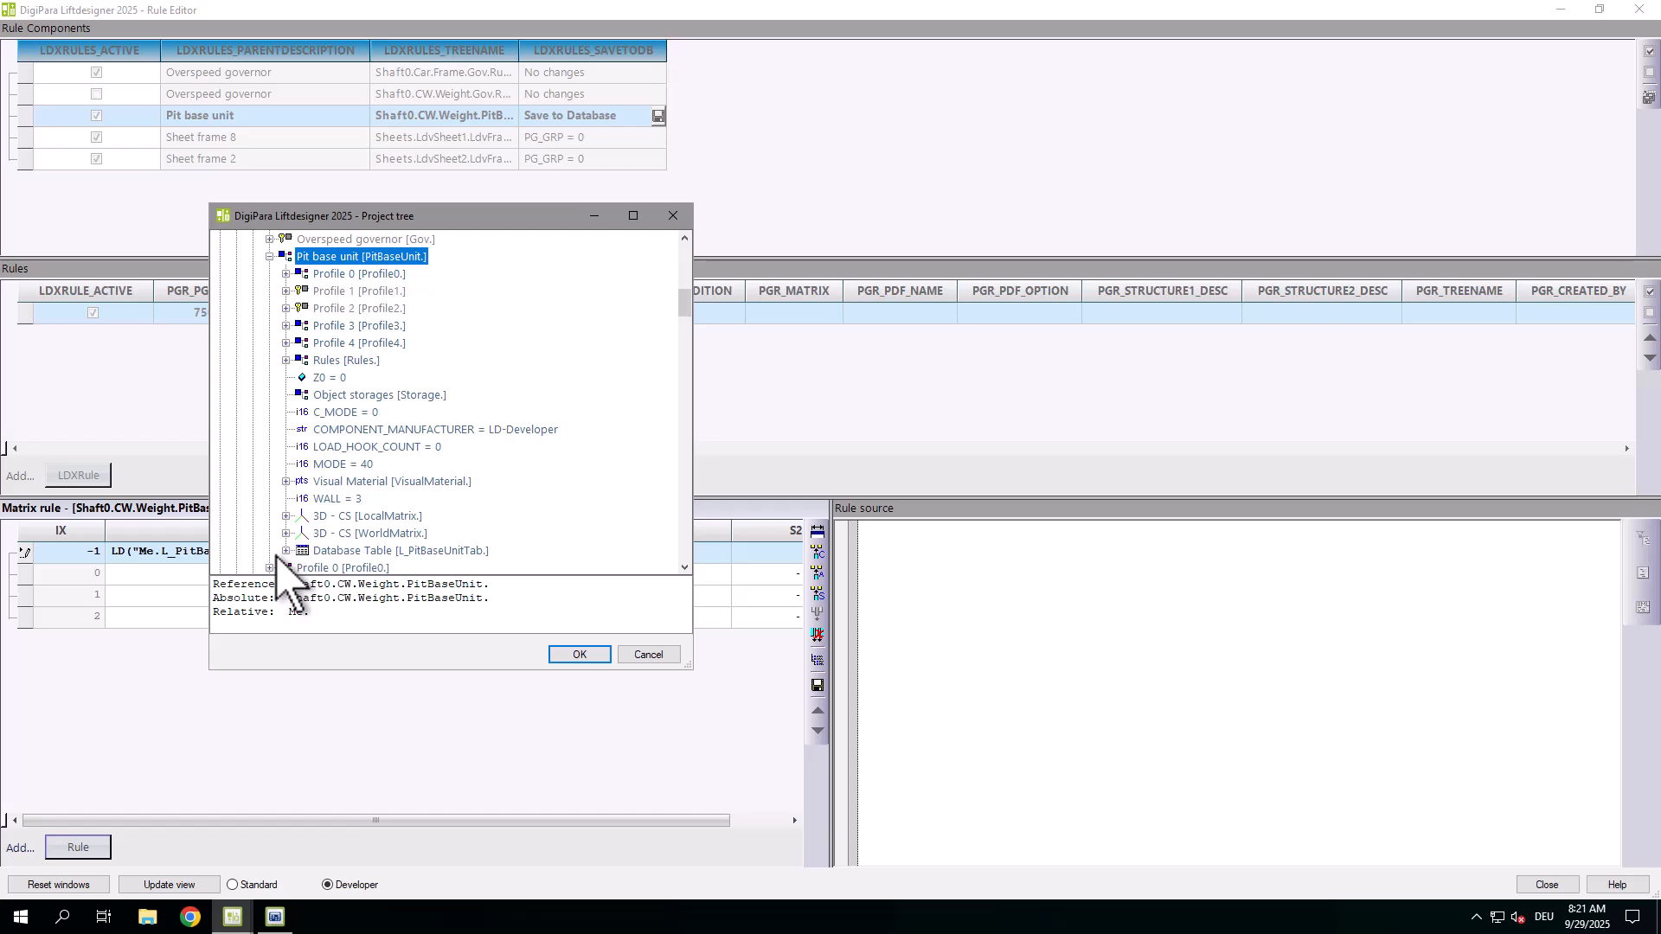
click(286, 551)
click(360, 274)
click(575, 656)
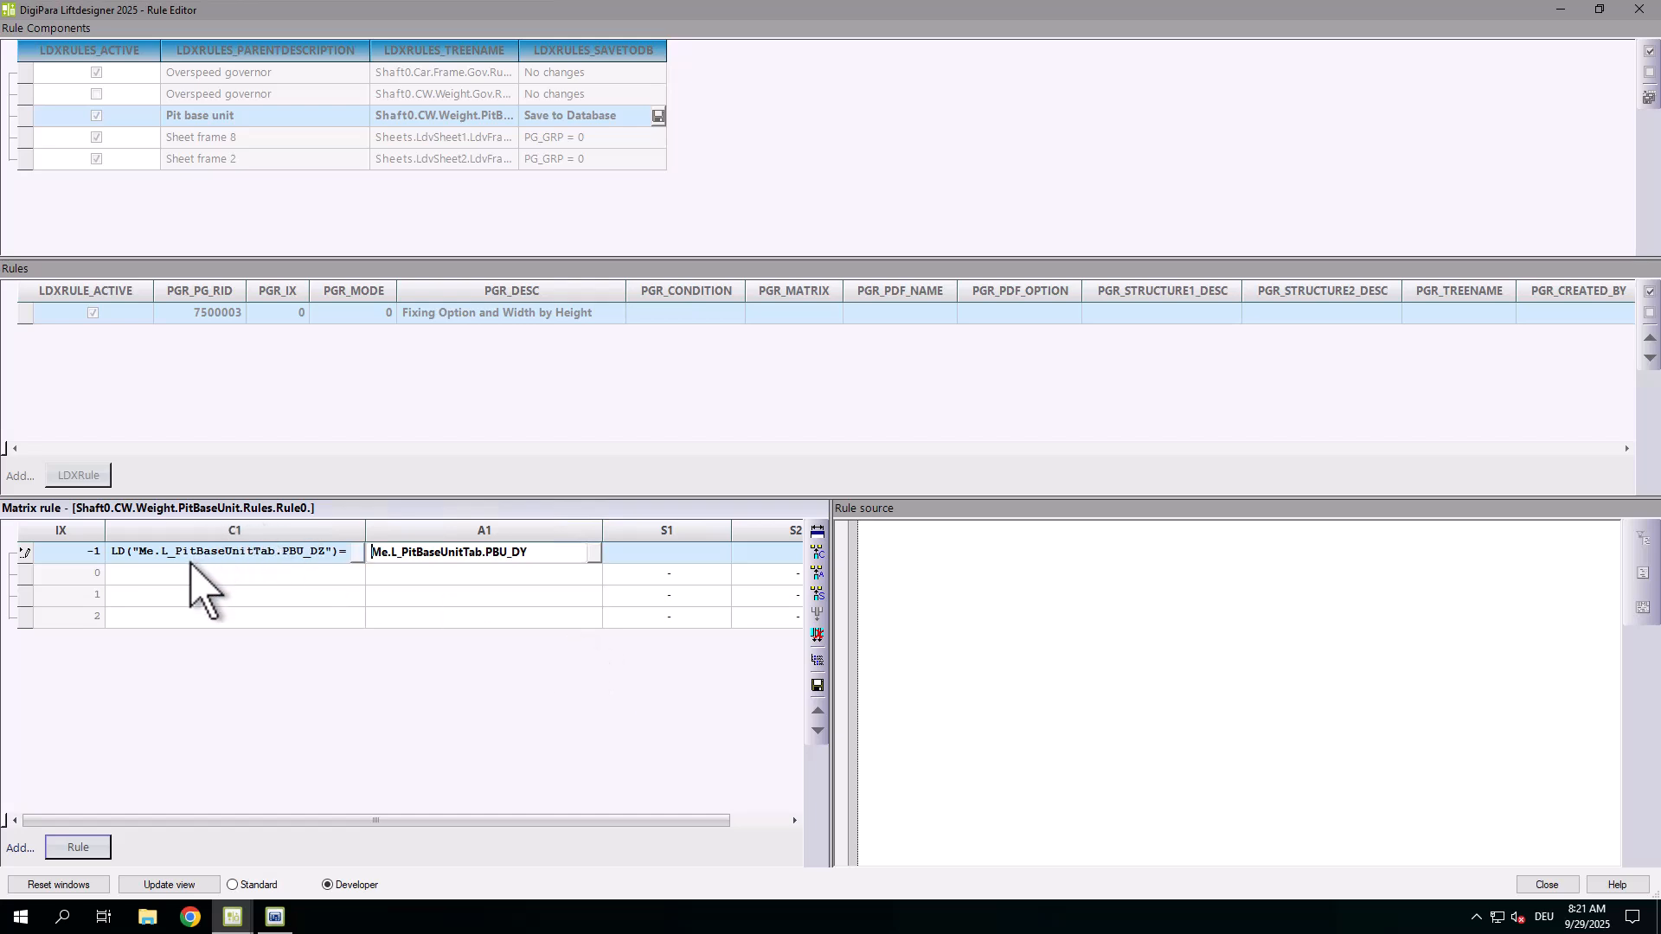
Step: Assign Fixing Option 1 to column S1 and Fixing Option 2 to column S2
click(705, 555)
click(661, 597)
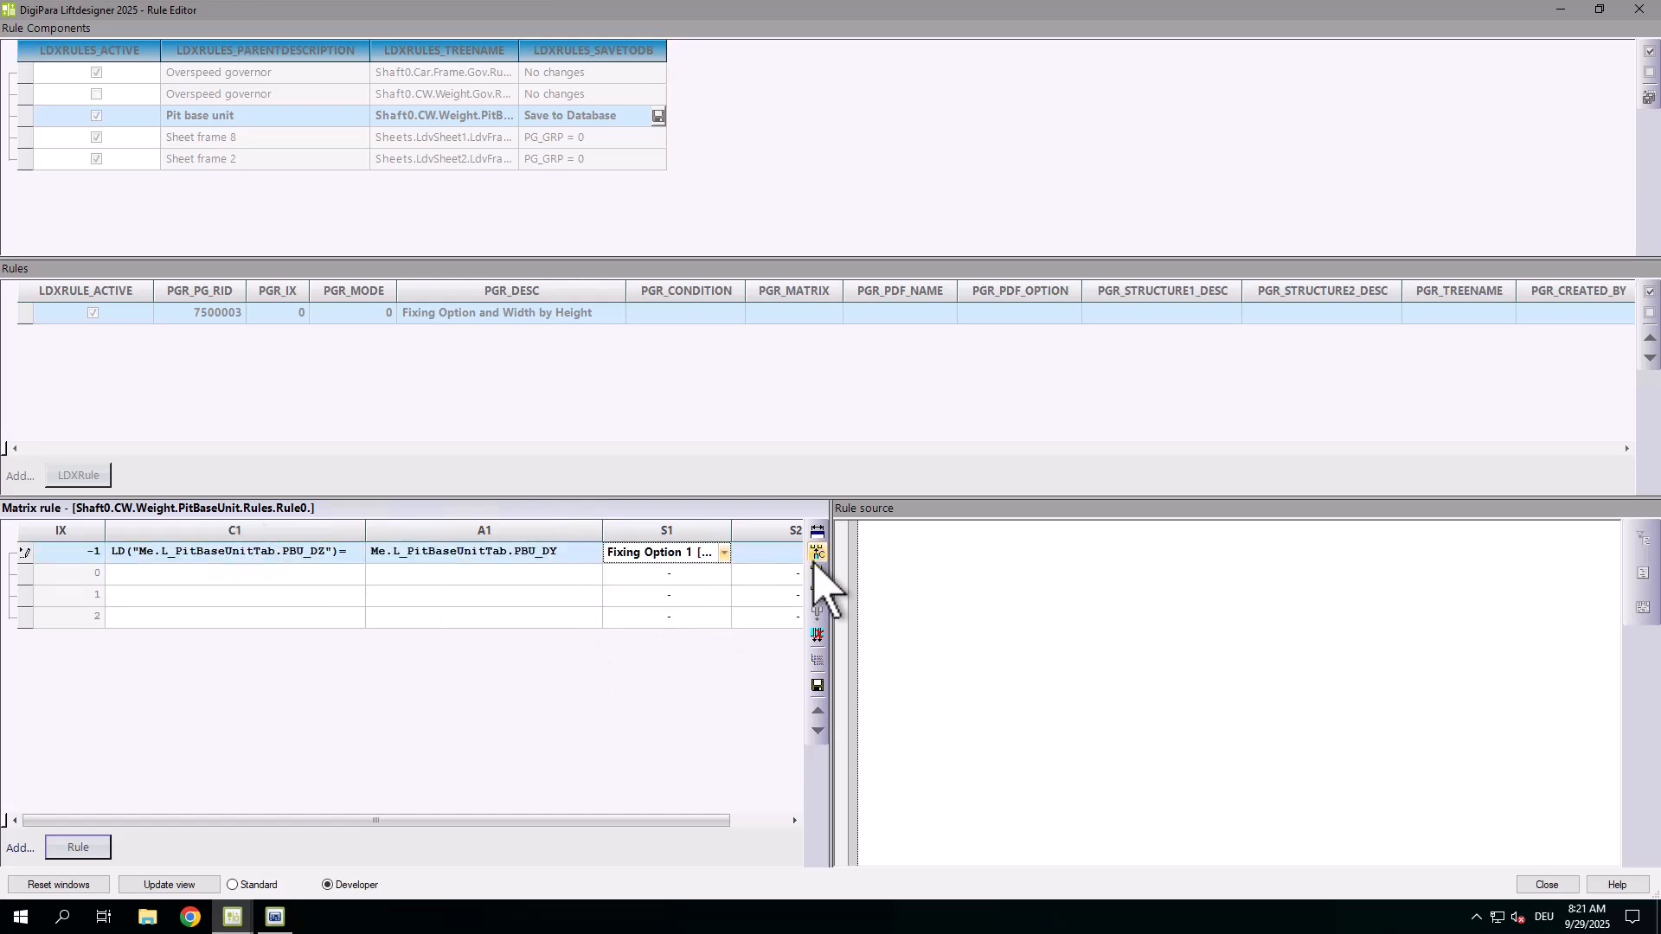
click(781, 556)
click(702, 616)
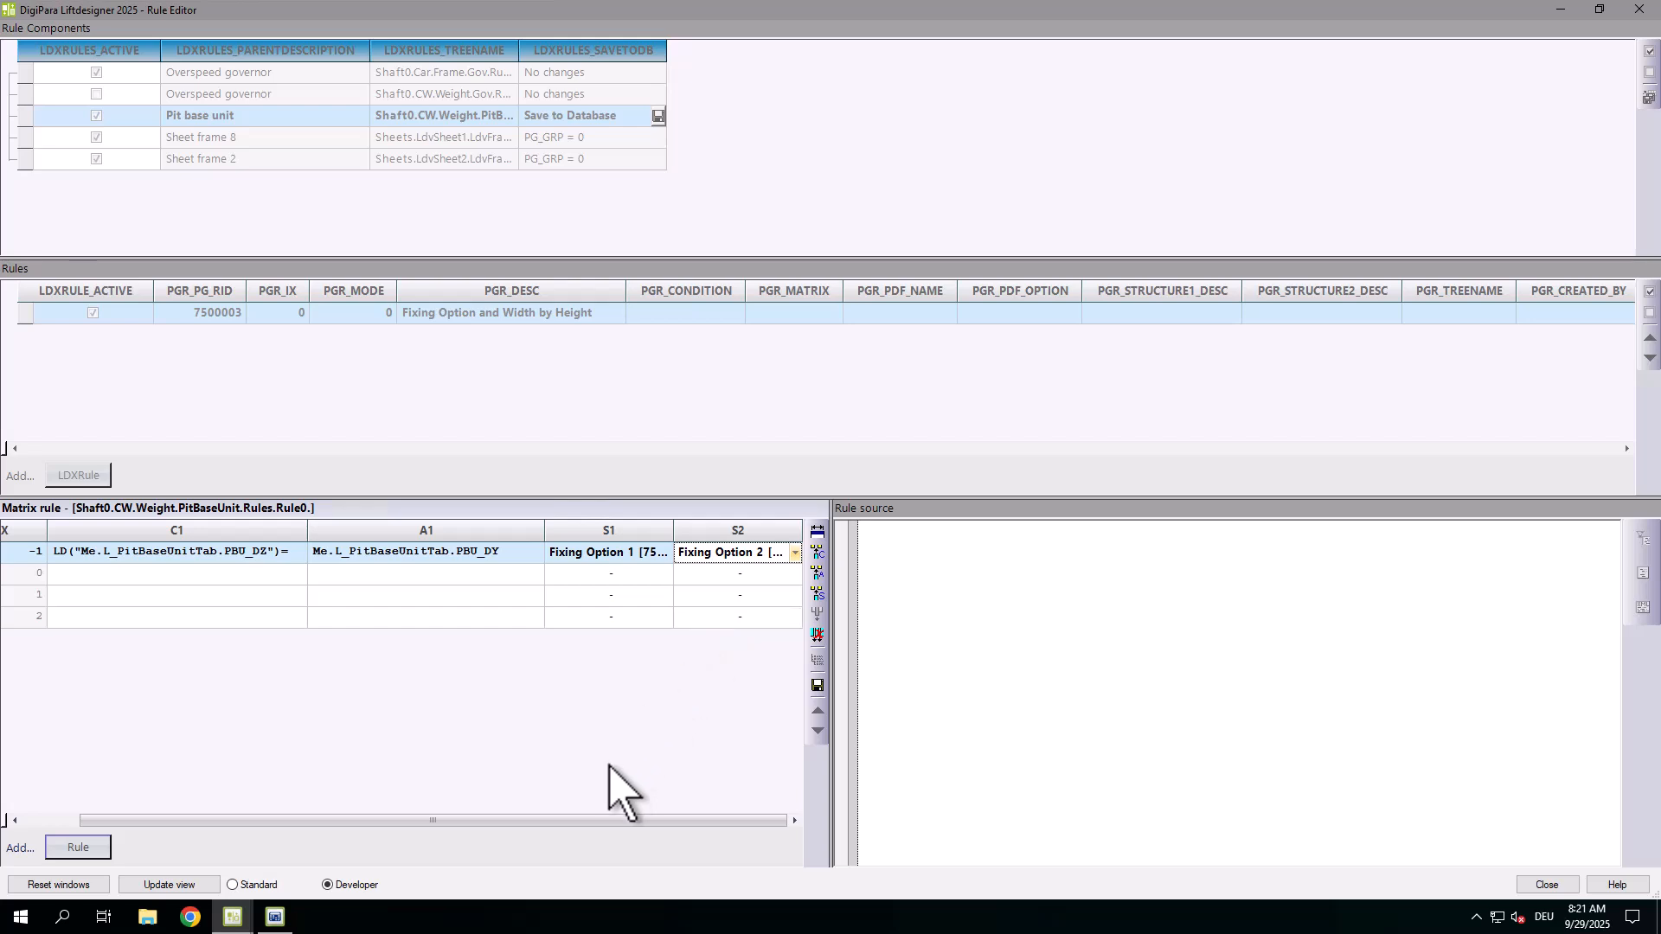
Step: Fill the matrix rows with condition and assignment values 50 and 180, 75 and 200, 100 and 220
click(288, 573)
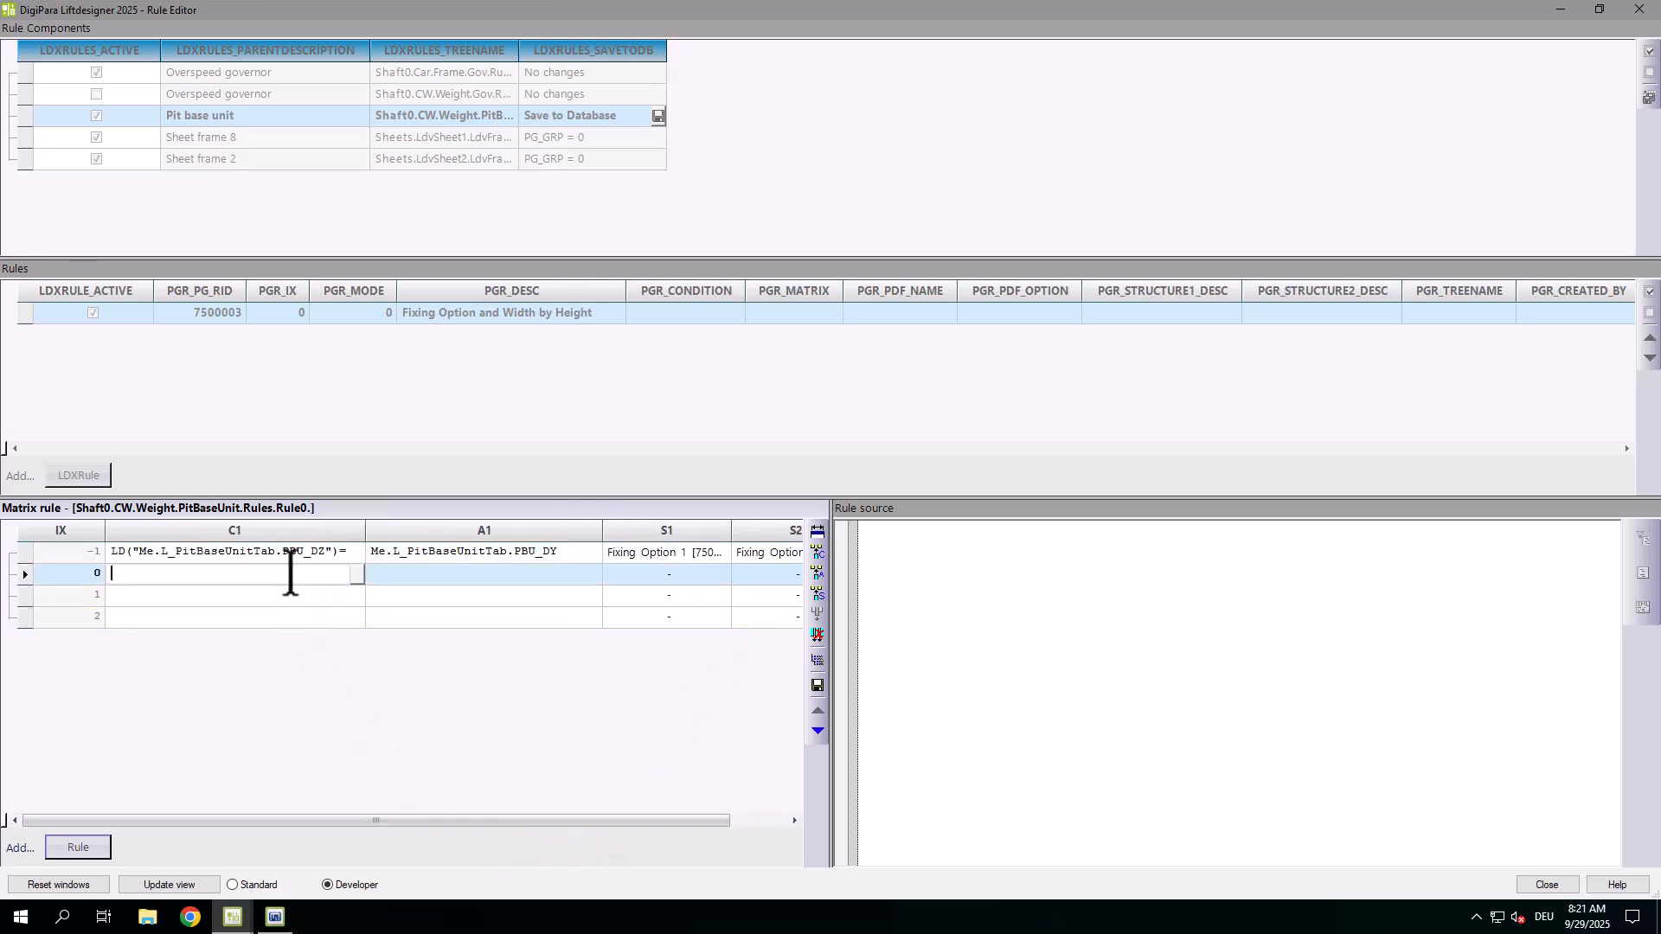
text(50)
click(485, 574)
text(180)
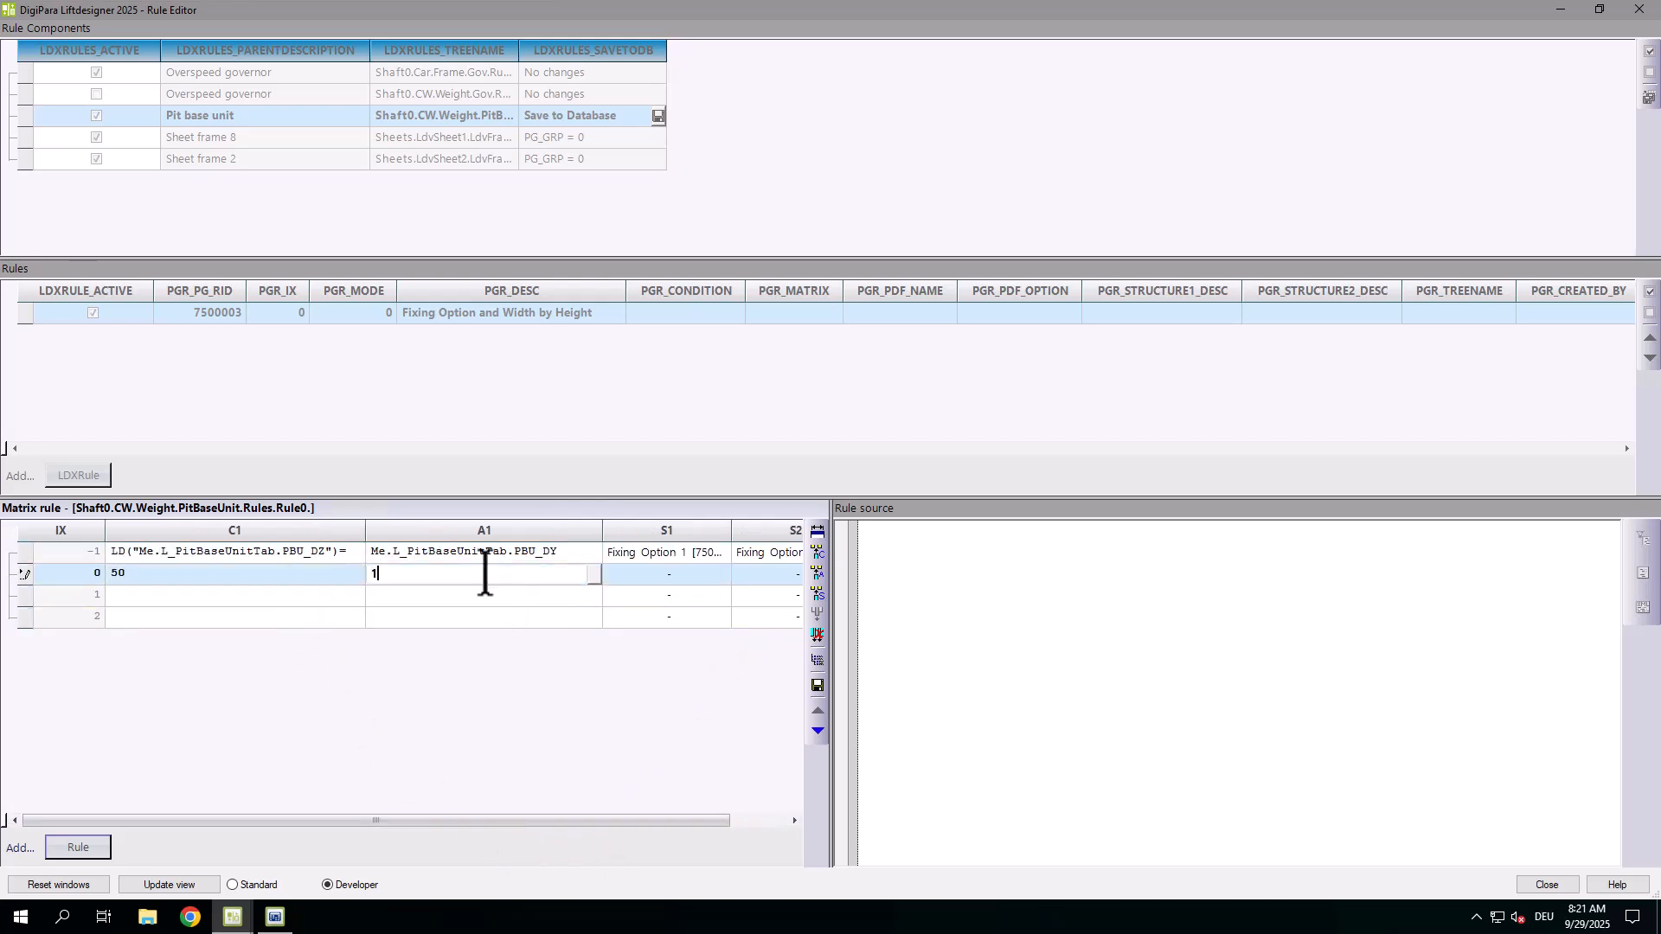
click(280, 594)
text(75)
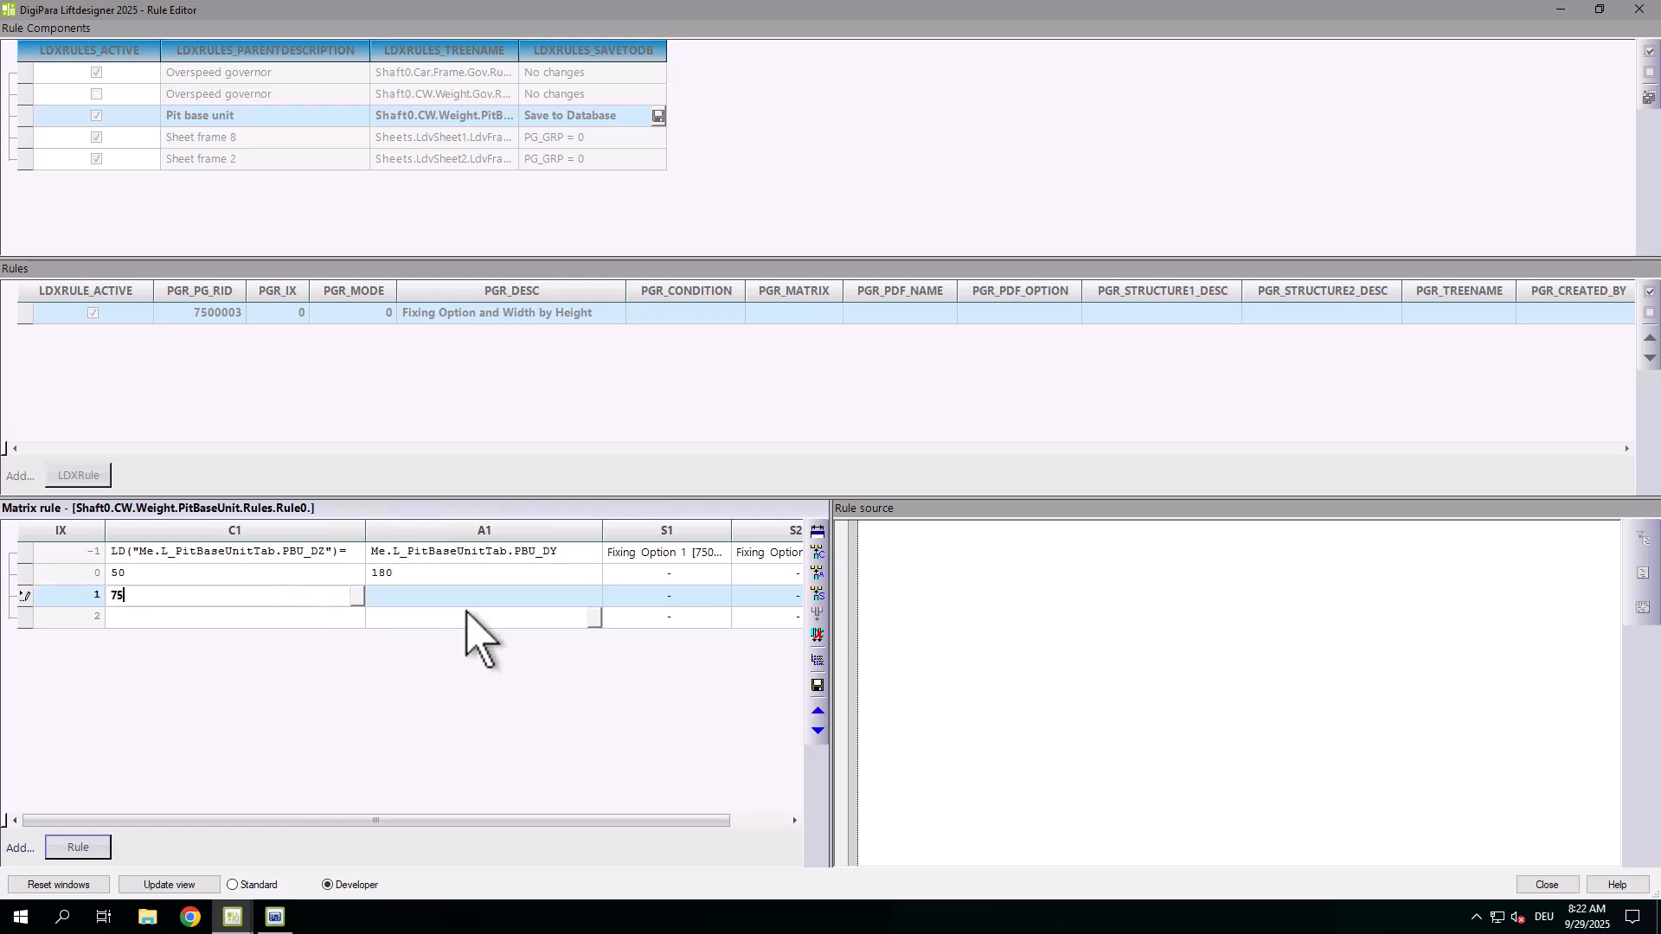
click(467, 595)
click(284, 616)
text(100)
click(383, 616)
text(220)
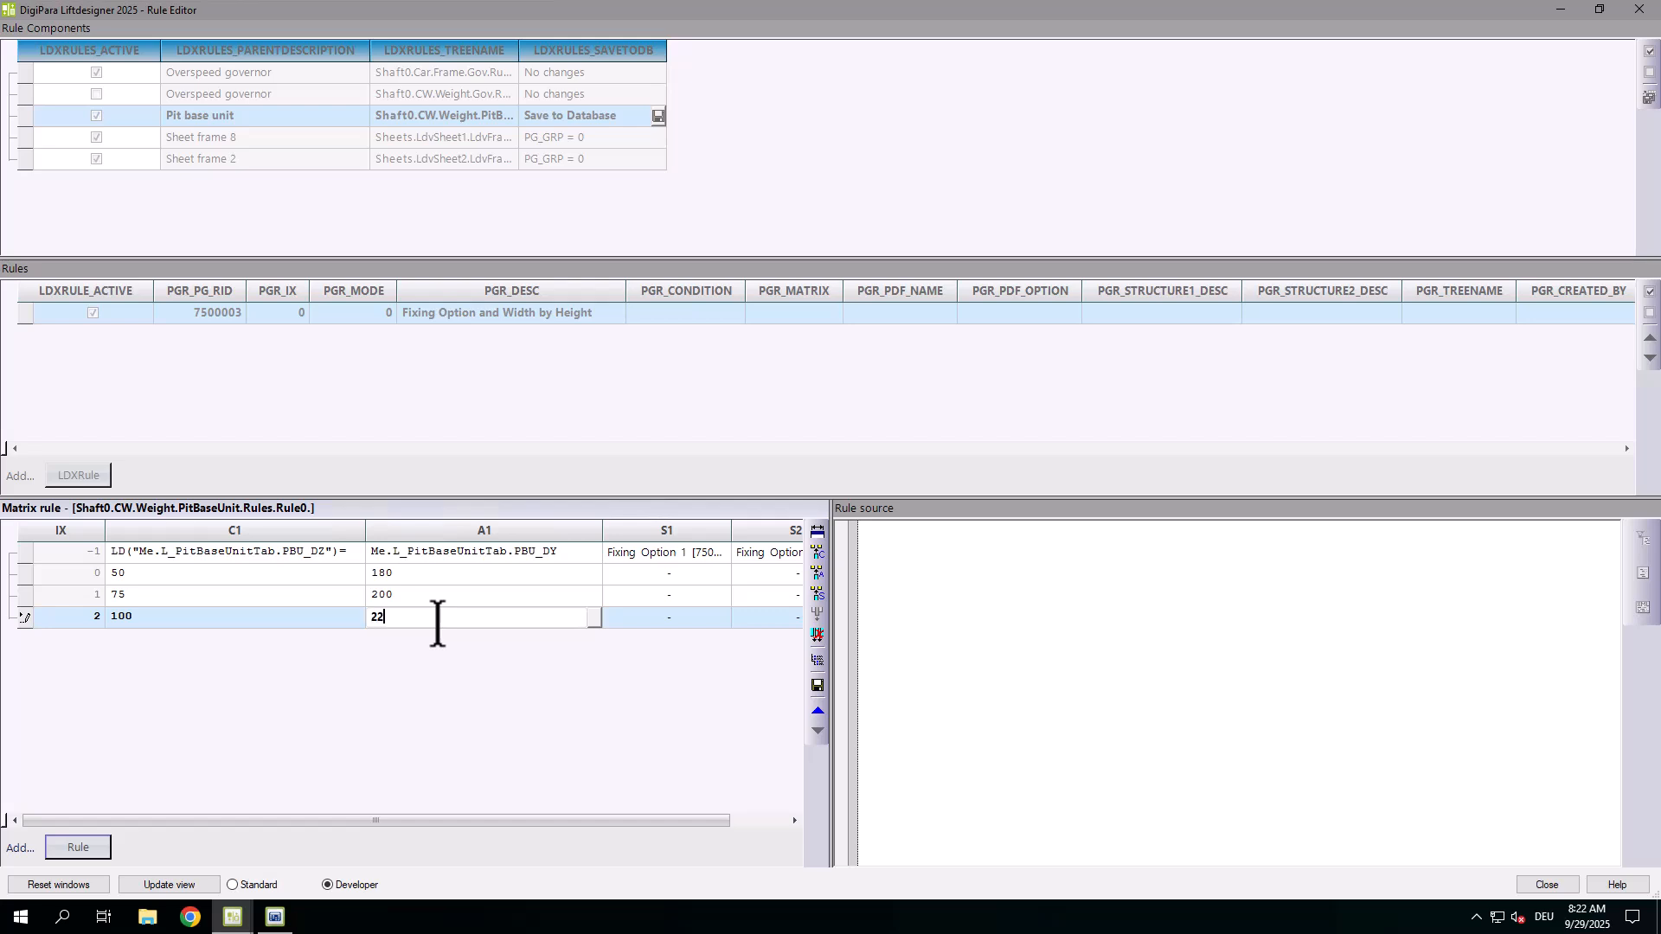
Step: Set Fixing Option 1 active and Option 2 inactive for 50, and Option 1 inactive and Option 2 active for 75 and 100
click(696, 574)
click(657, 616)
drag(628, 820, 686, 820)
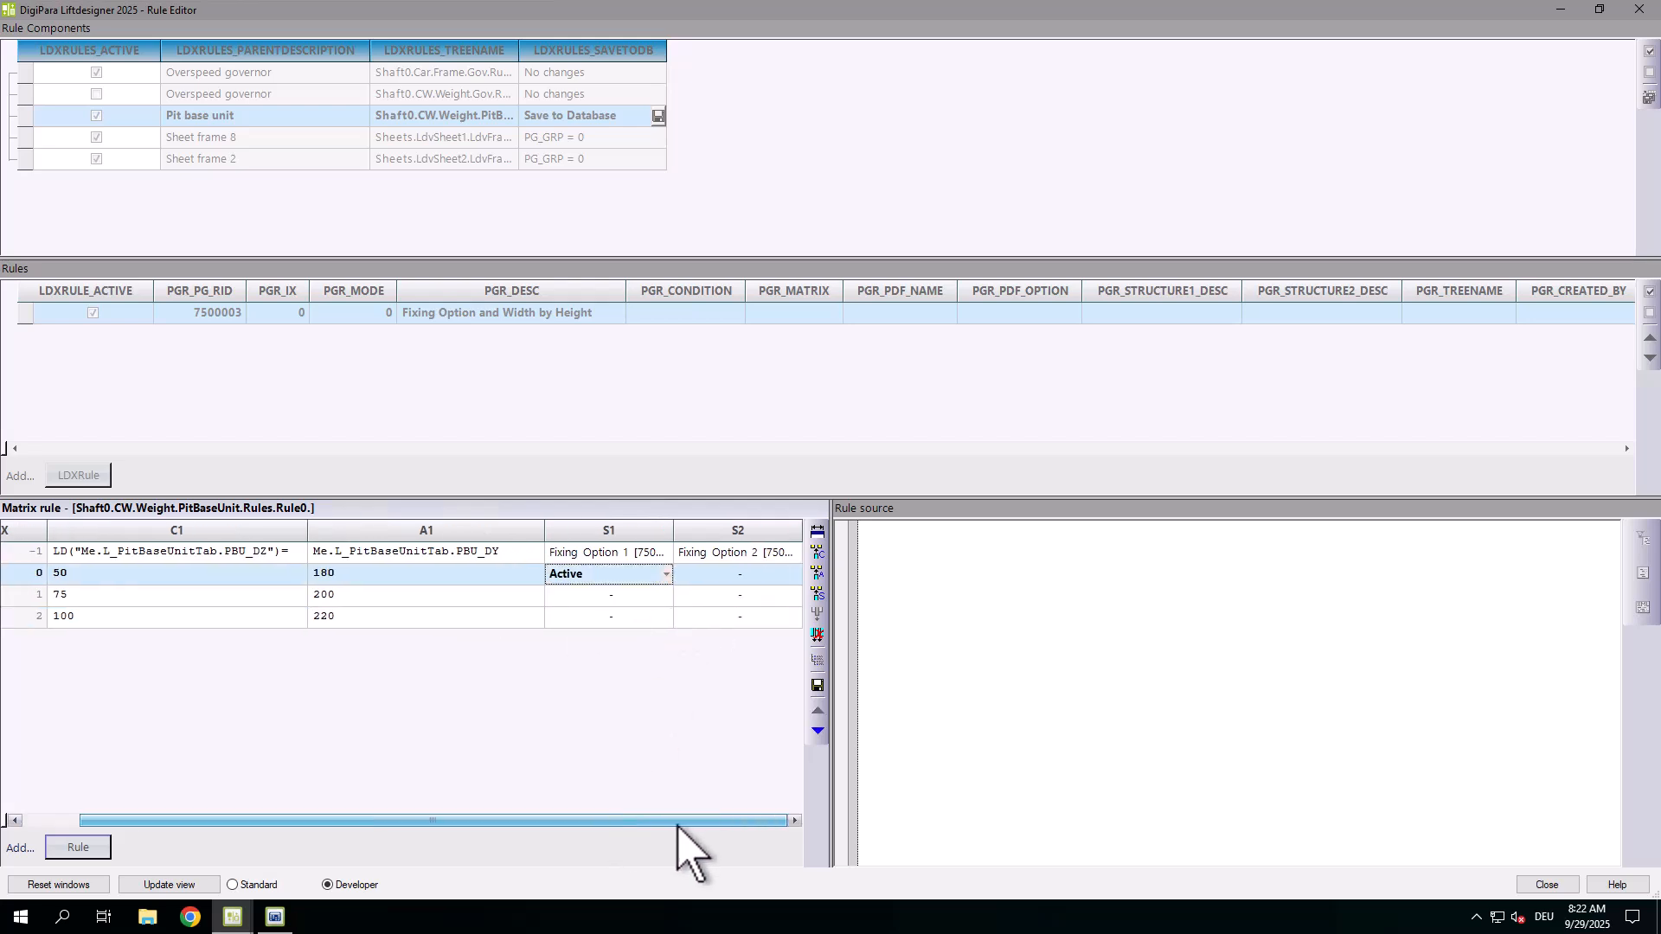
click(735, 574)
click(696, 638)
click(610, 595)
click(606, 659)
click(734, 595)
click(718, 638)
click(618, 617)
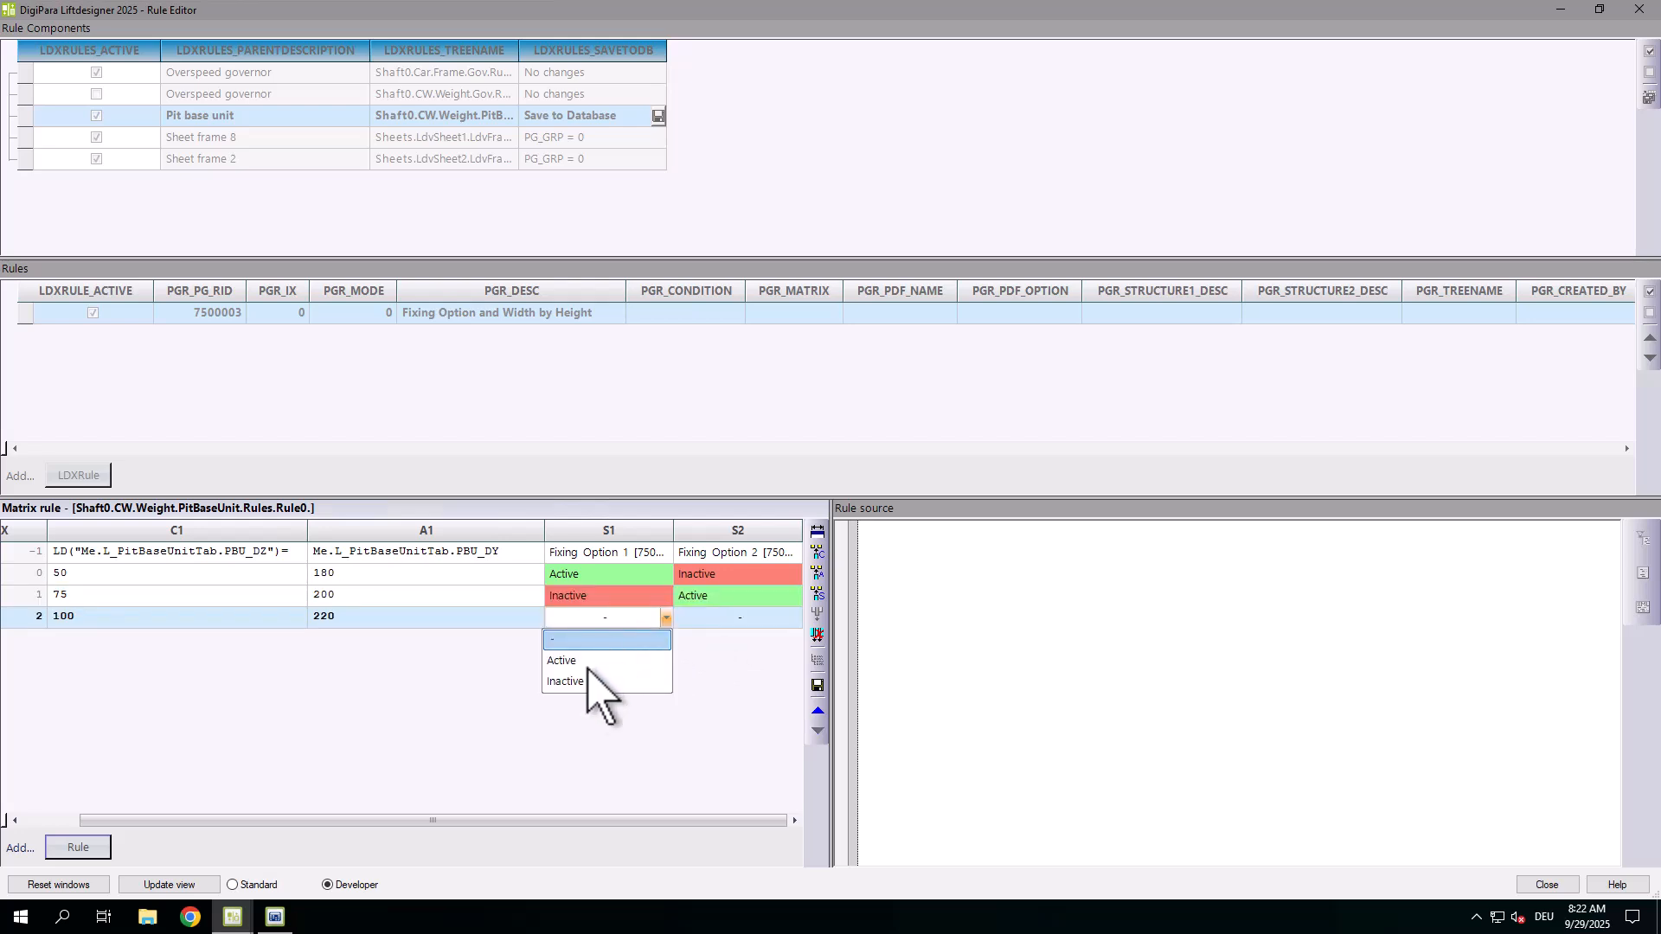
click(599, 681)
click(714, 618)
click(715, 661)
Step: Save the matrix rule and review its generated source code down to the end
drag(521, 820, 464, 819)
click(184, 595)
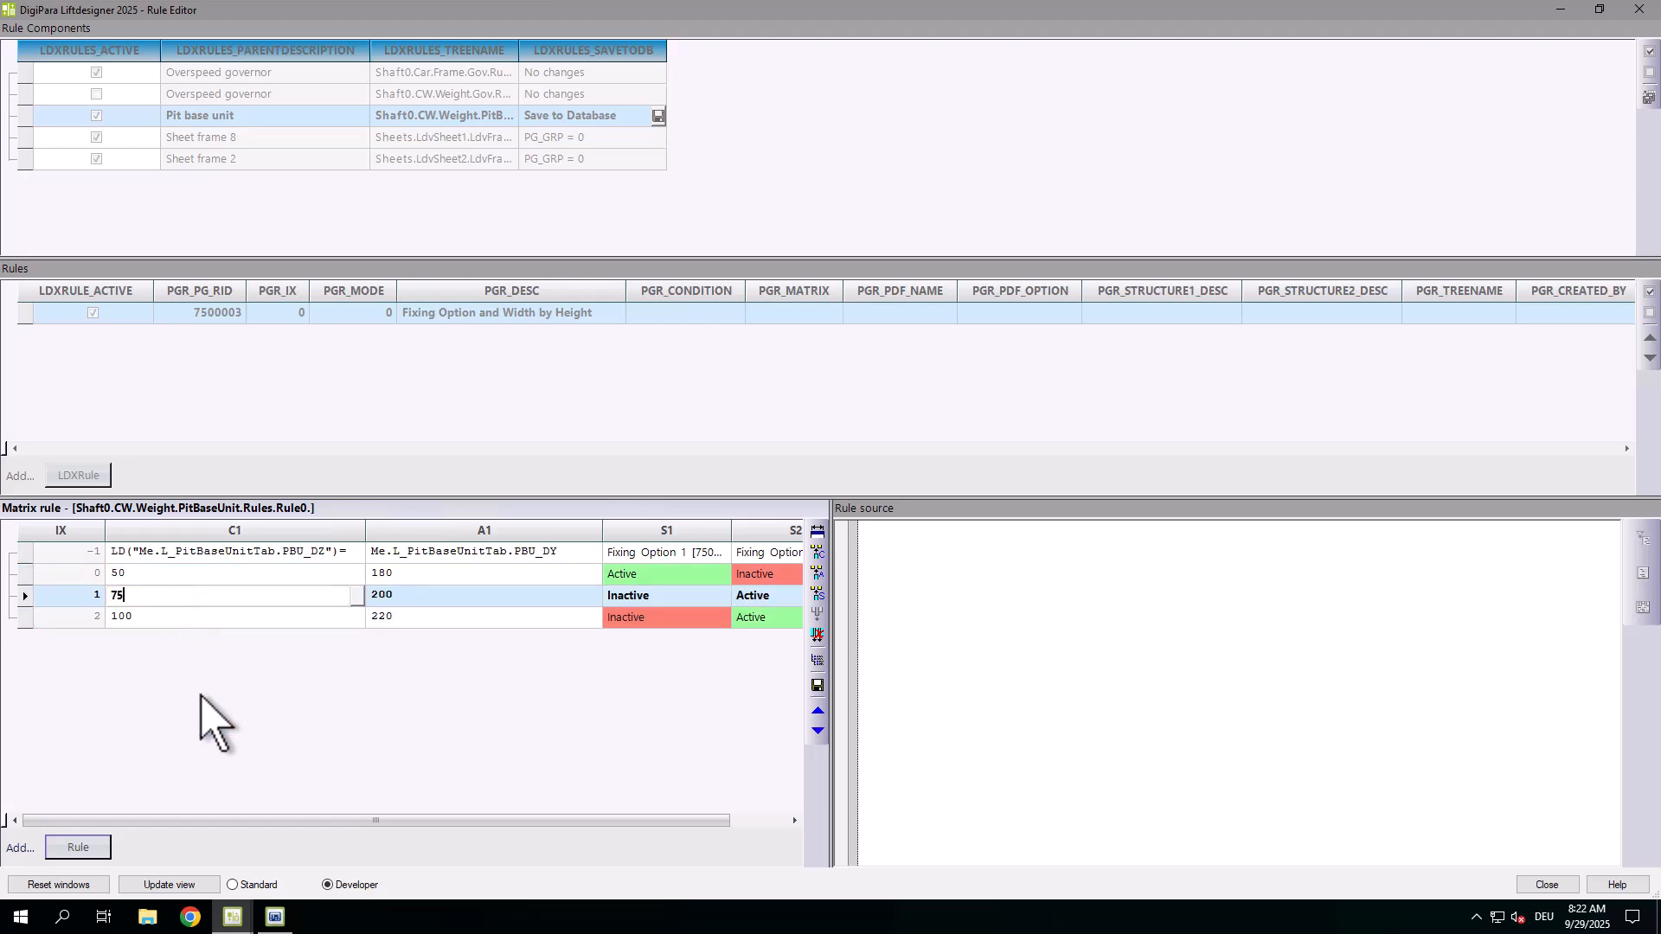
click(818, 684)
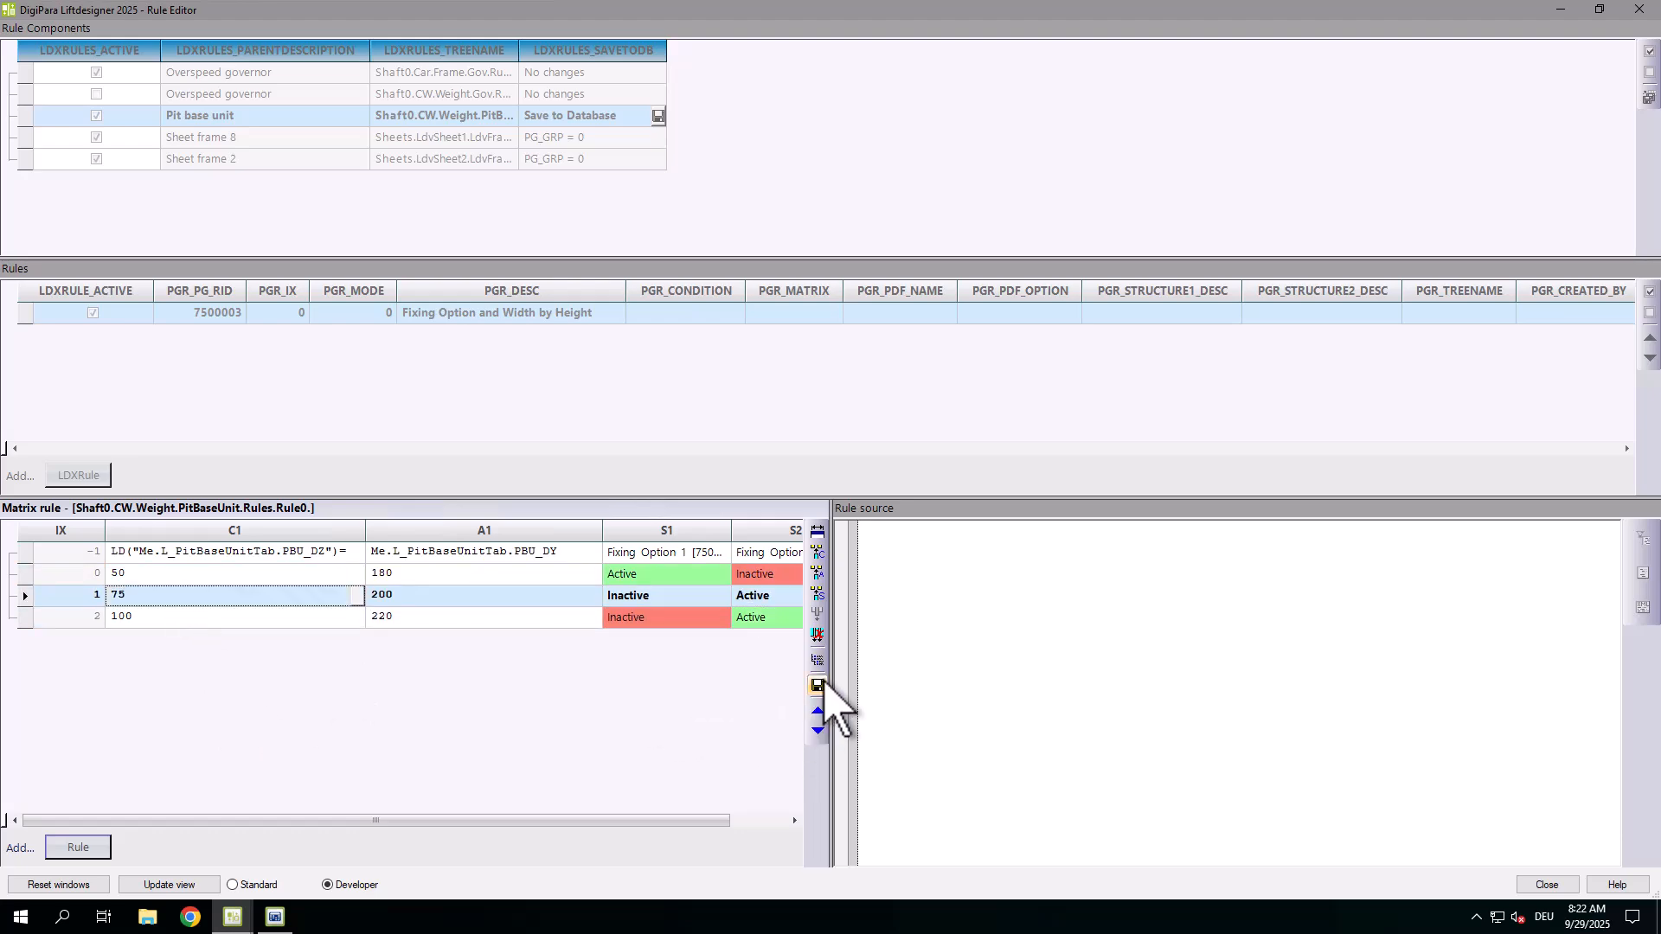
scroll(1160, 651, down, 20)
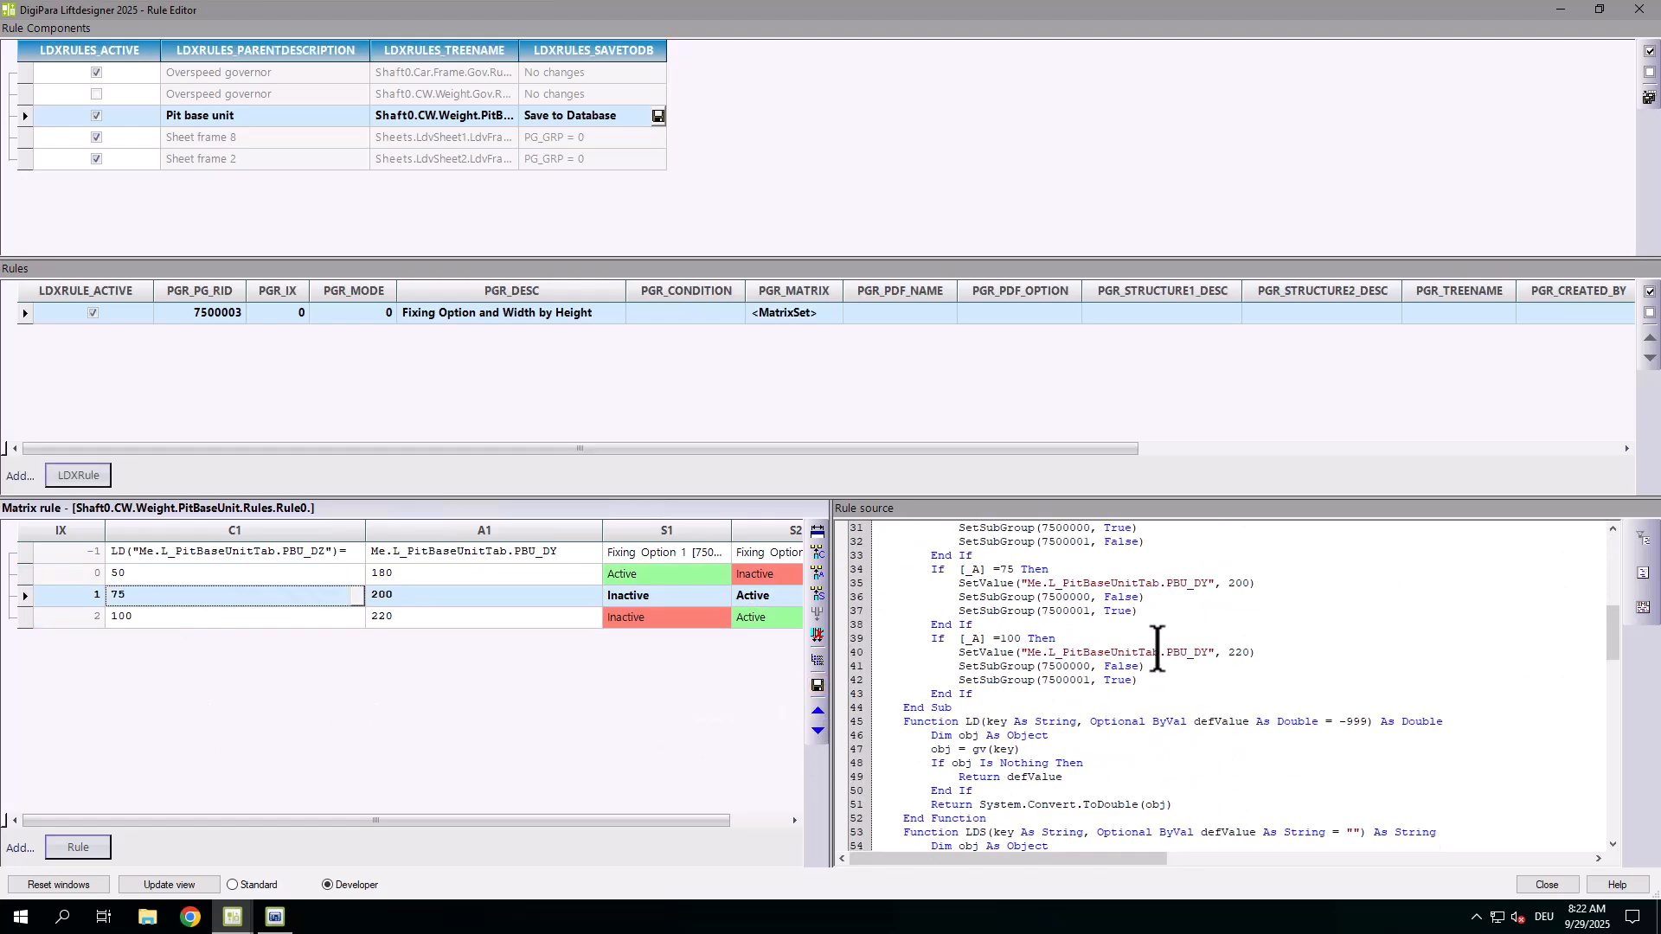
scroll(1160, 650, down, 9)
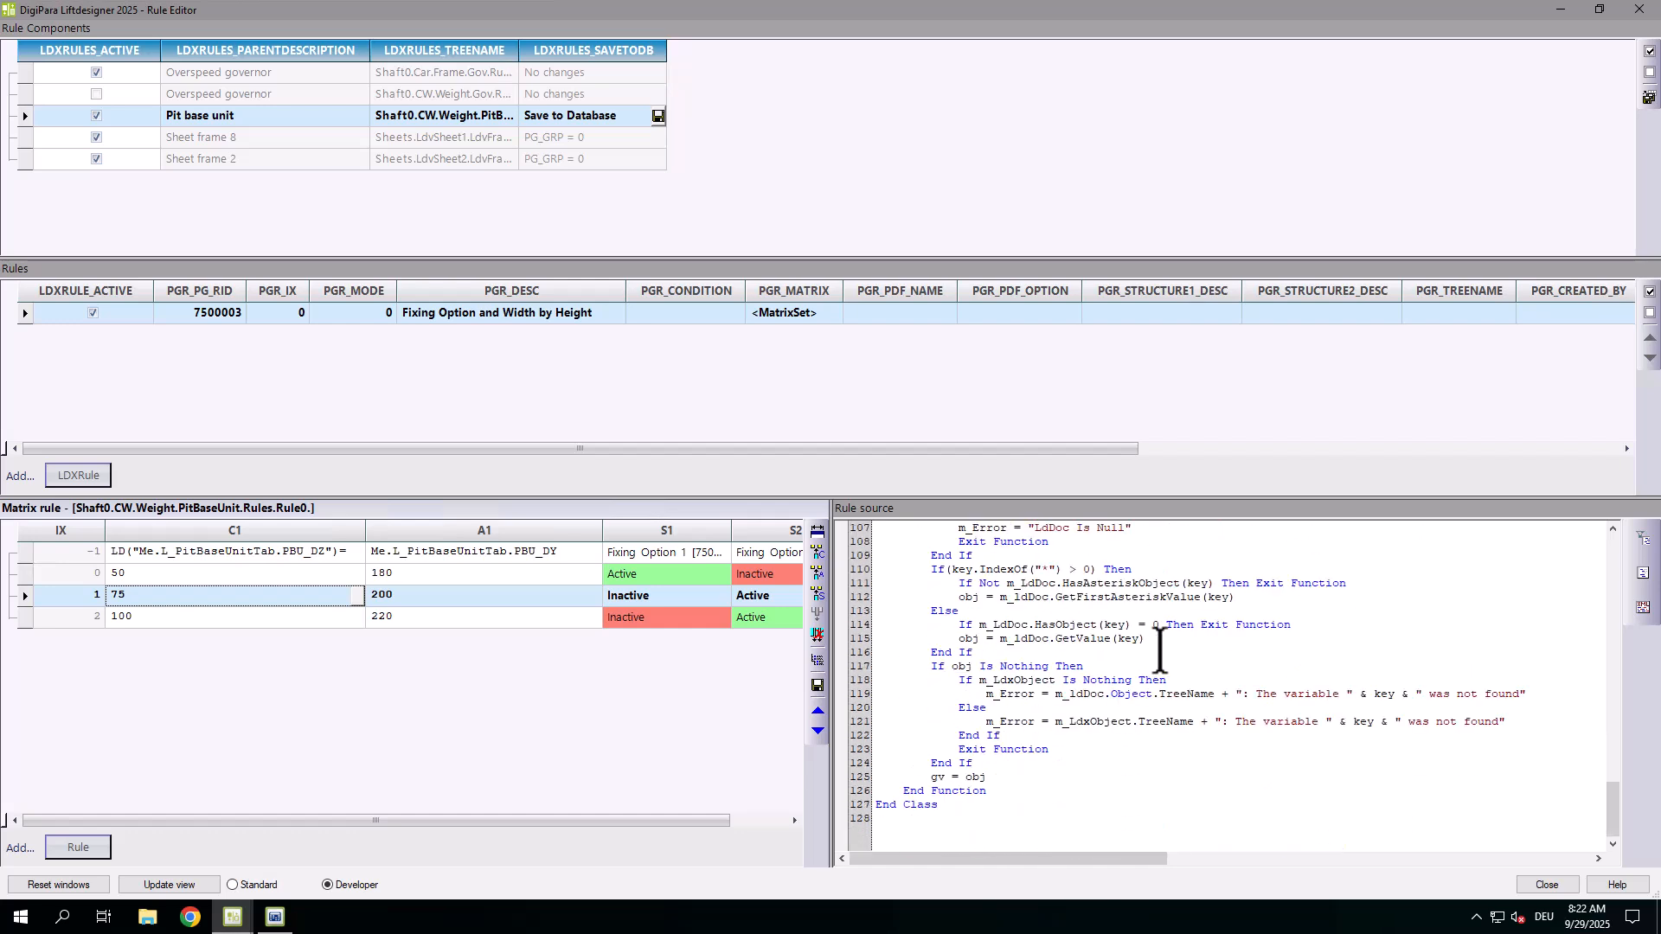
Step: Save the rule changes to the database and close the Rule Editor
click(1649, 98)
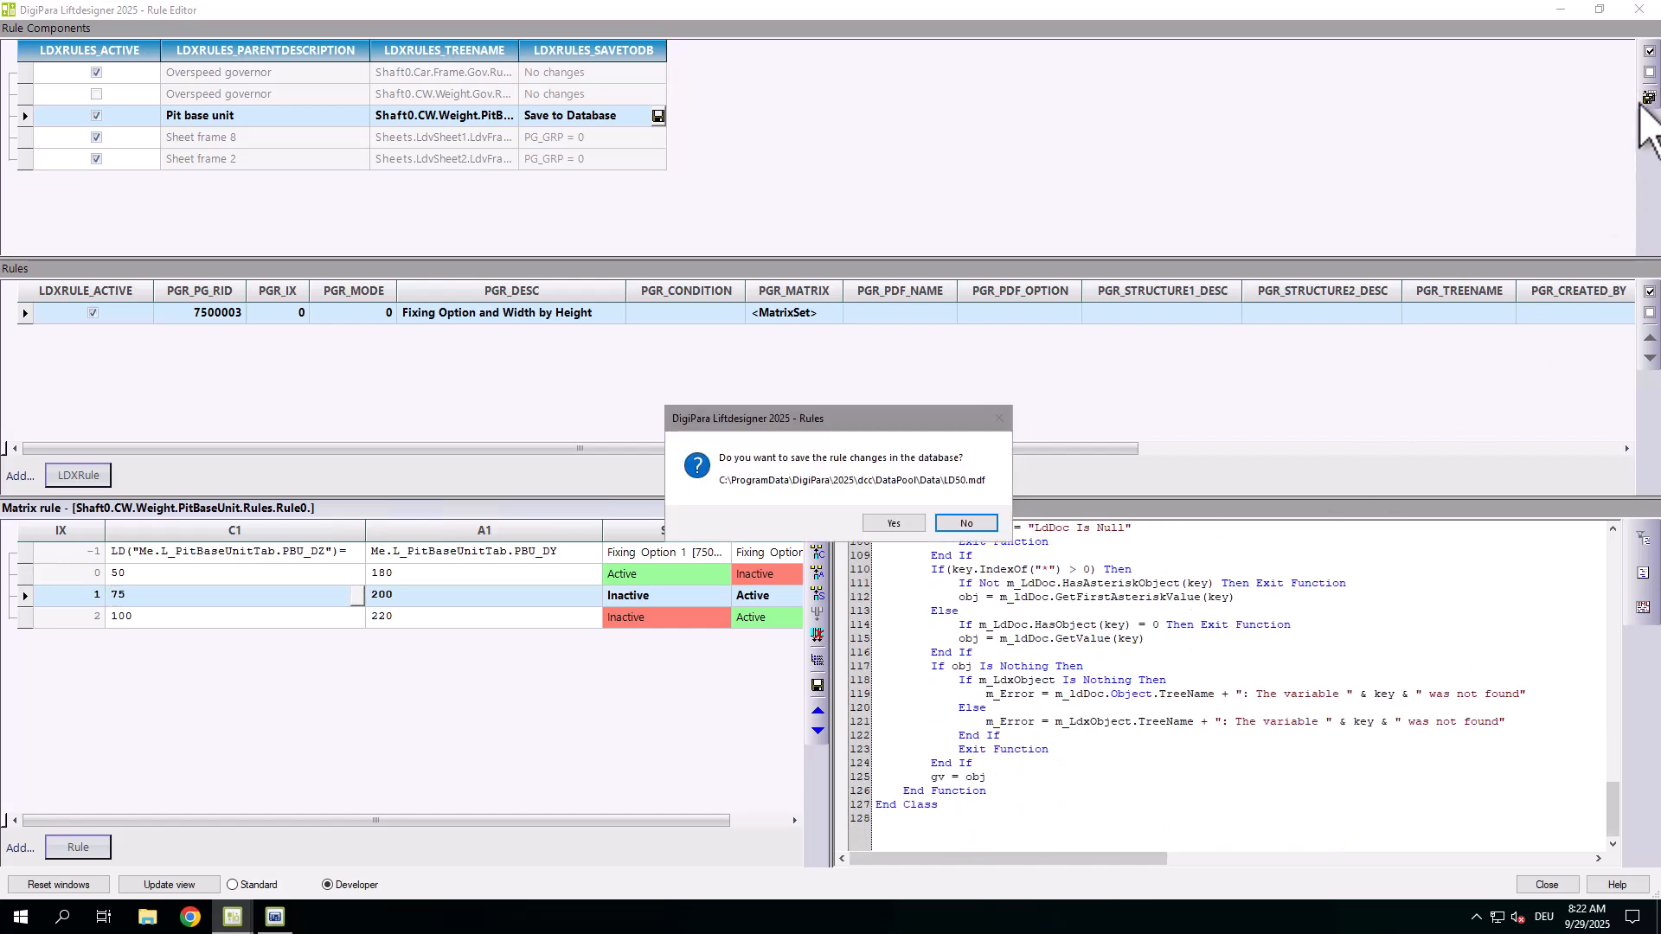
click(908, 527)
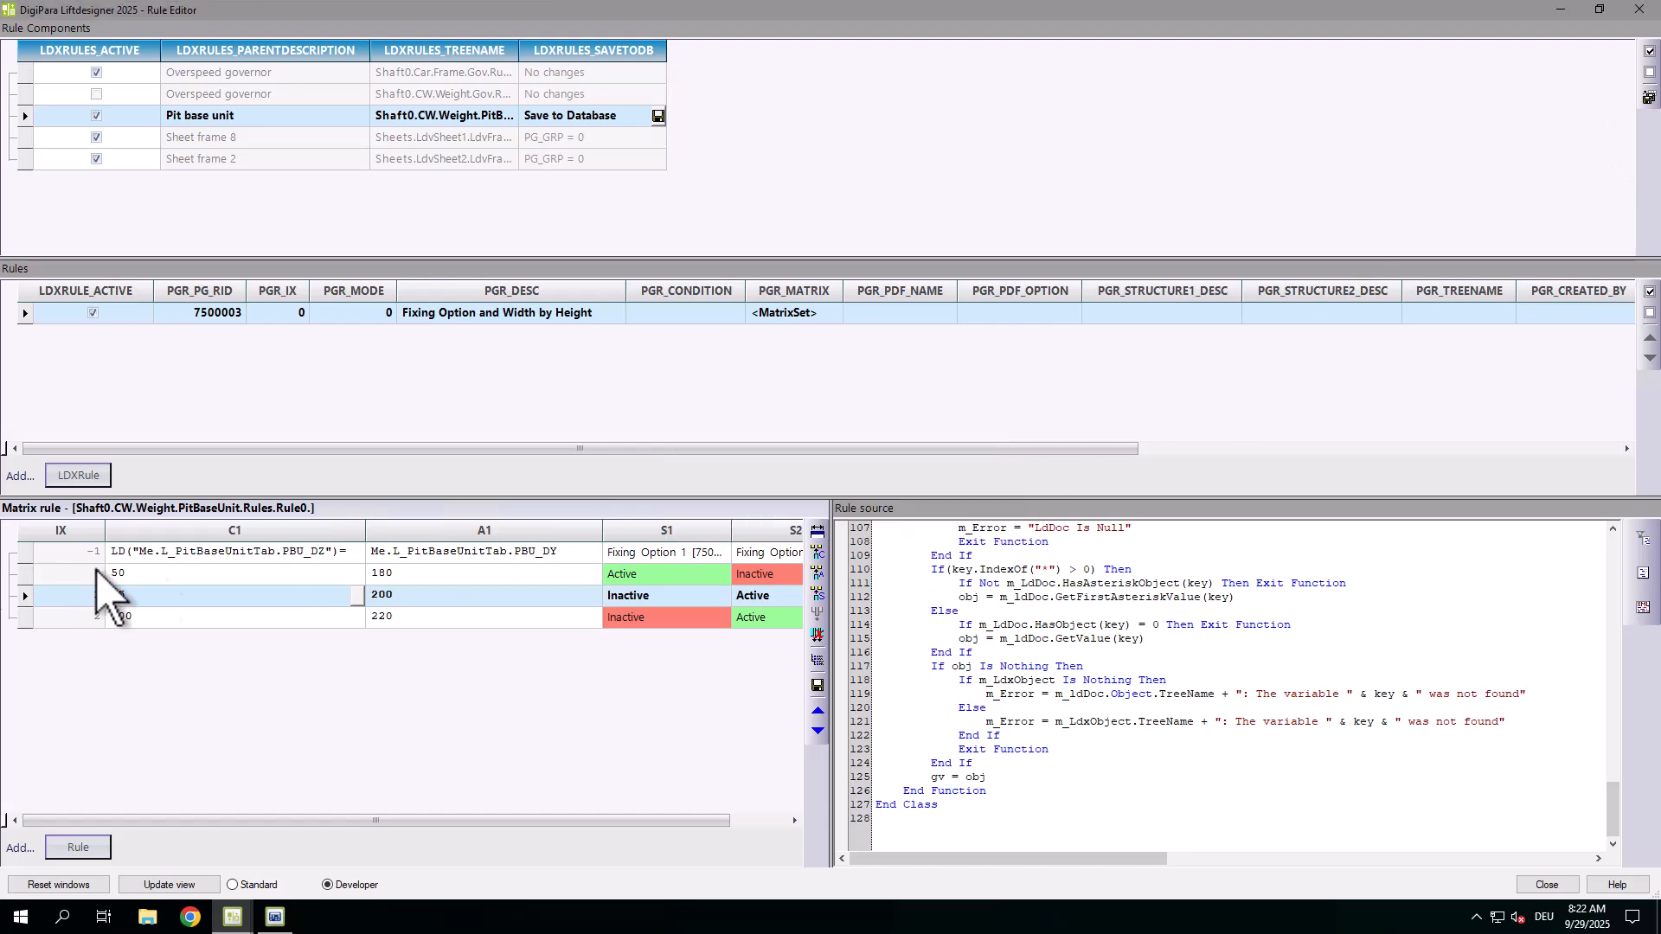
click(1639, 10)
Step: Test the rule by setting the pit base unit's height to 50 mm and then to 75 mm
click(1634, 460)
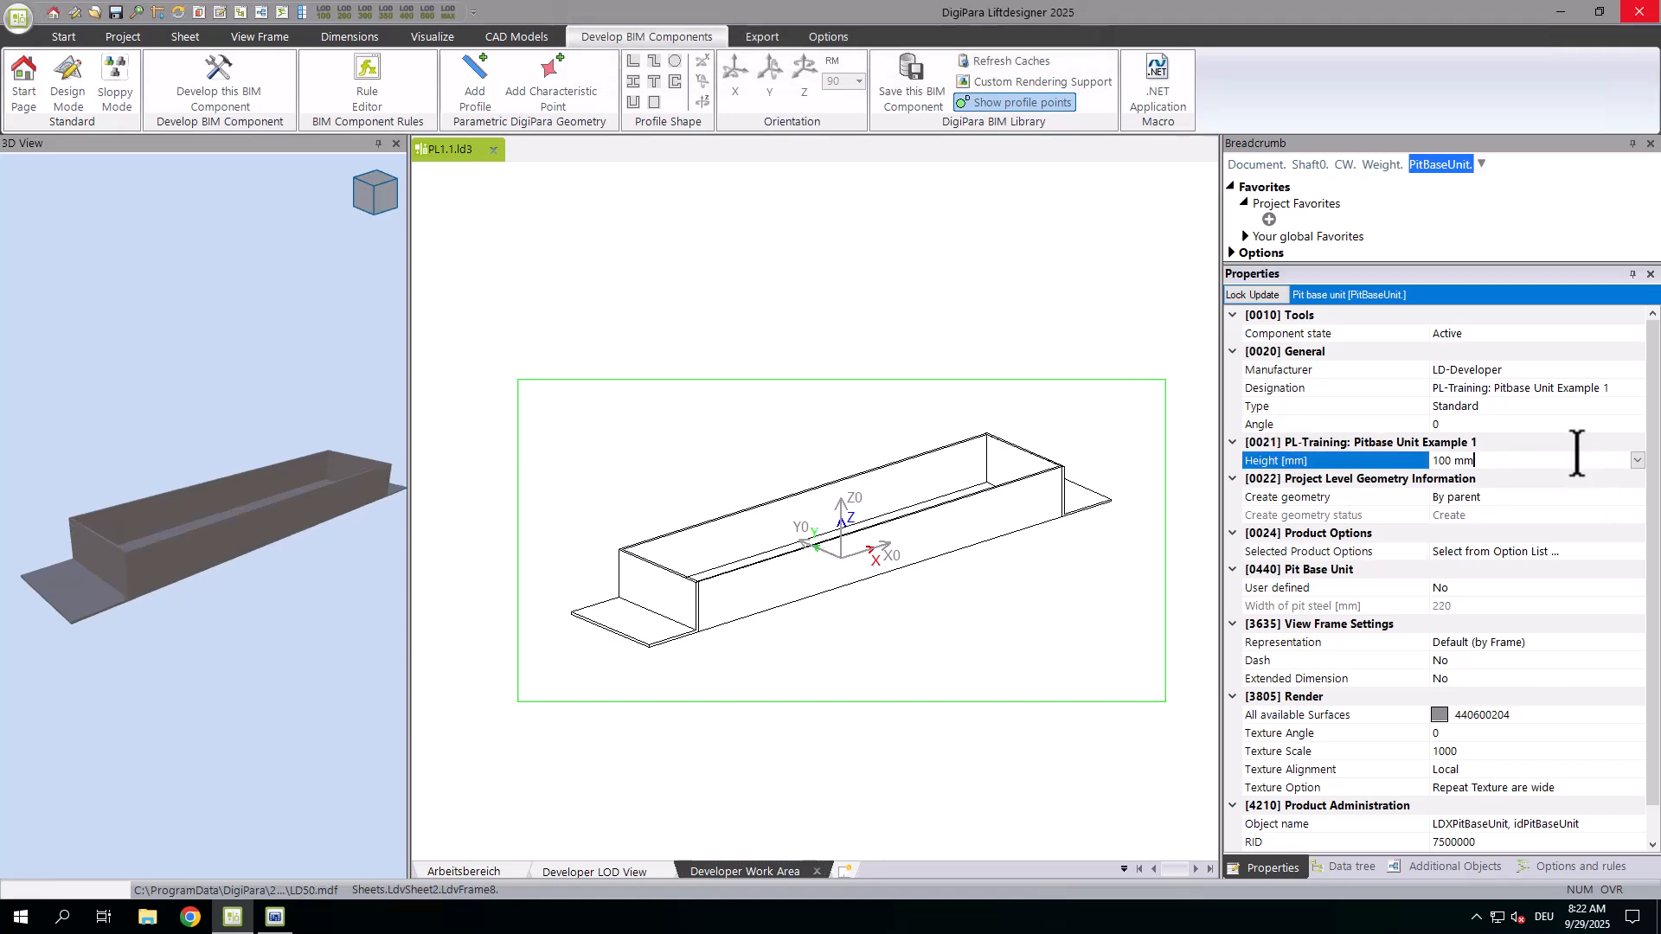
click(1505, 487)
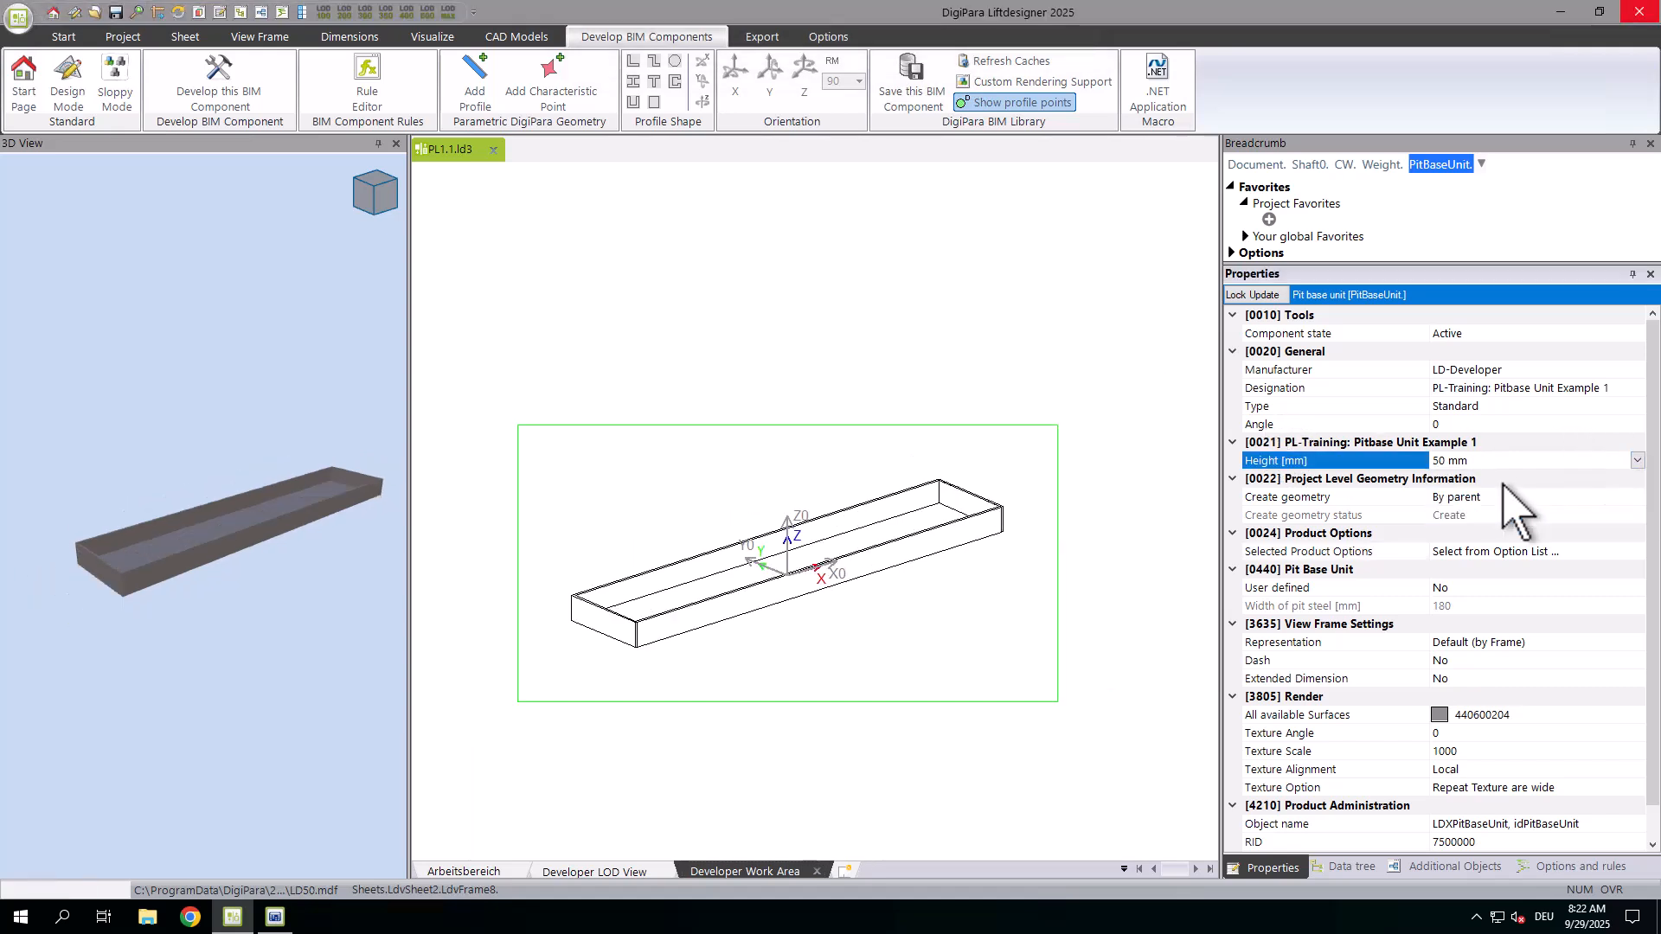
click(1635, 460)
click(1511, 503)
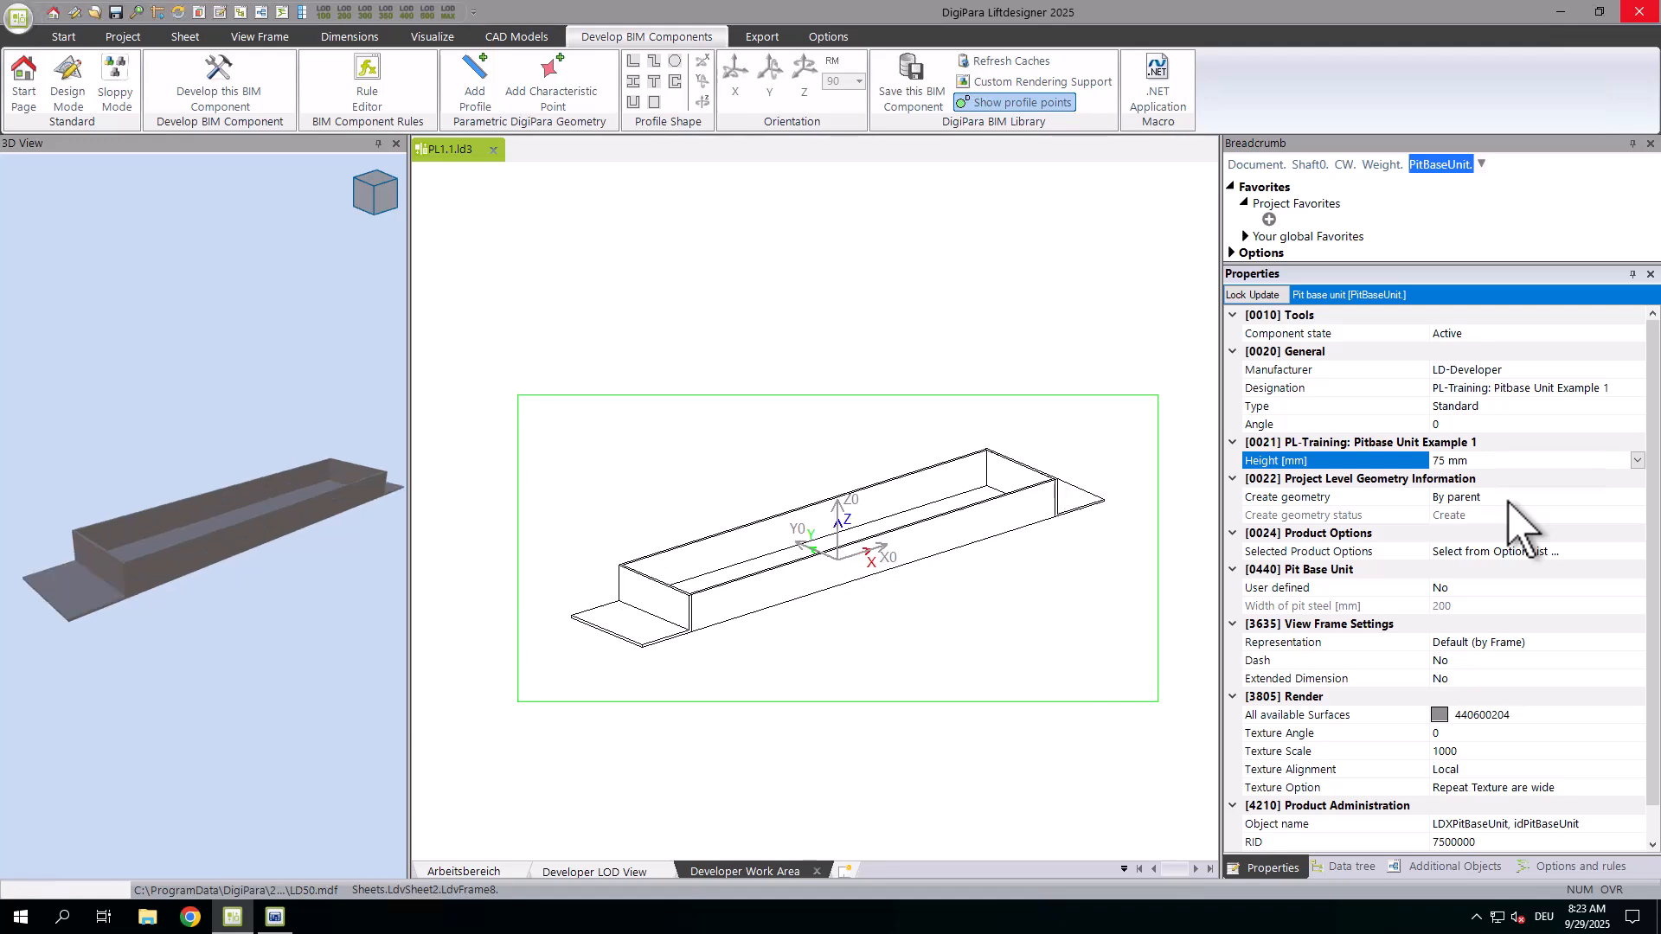
Step: Set the pit base unit's height to 100 mm and check its active fixing options and rule in Options and rules
click(1636, 460)
click(1552, 522)
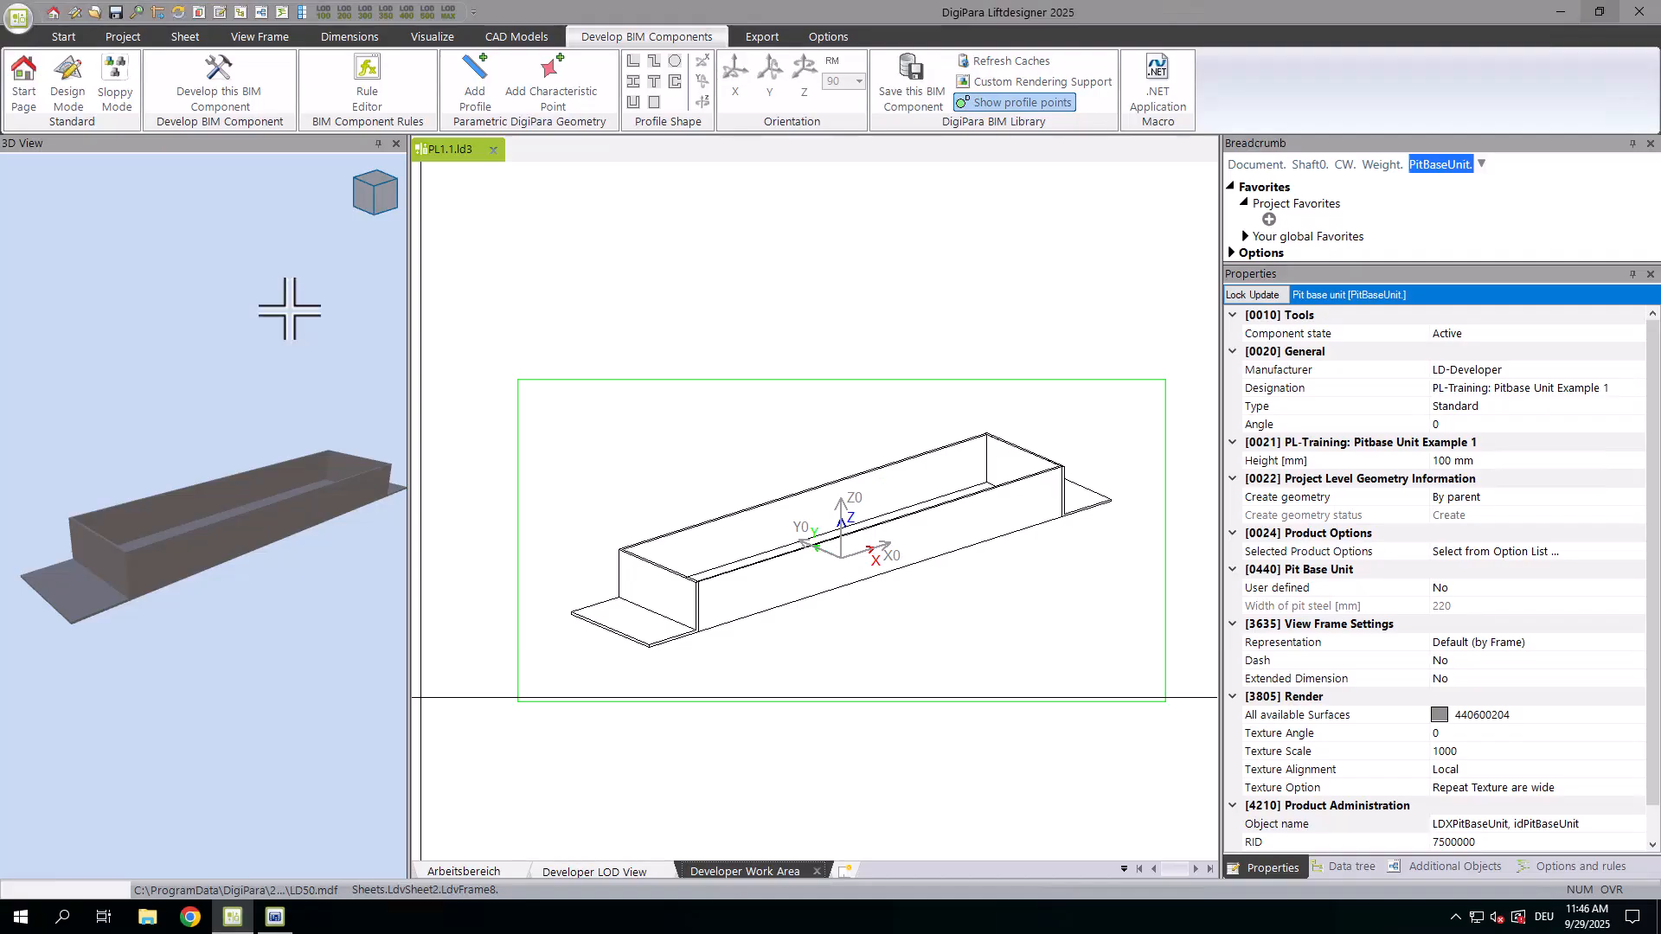
click(67, 38)
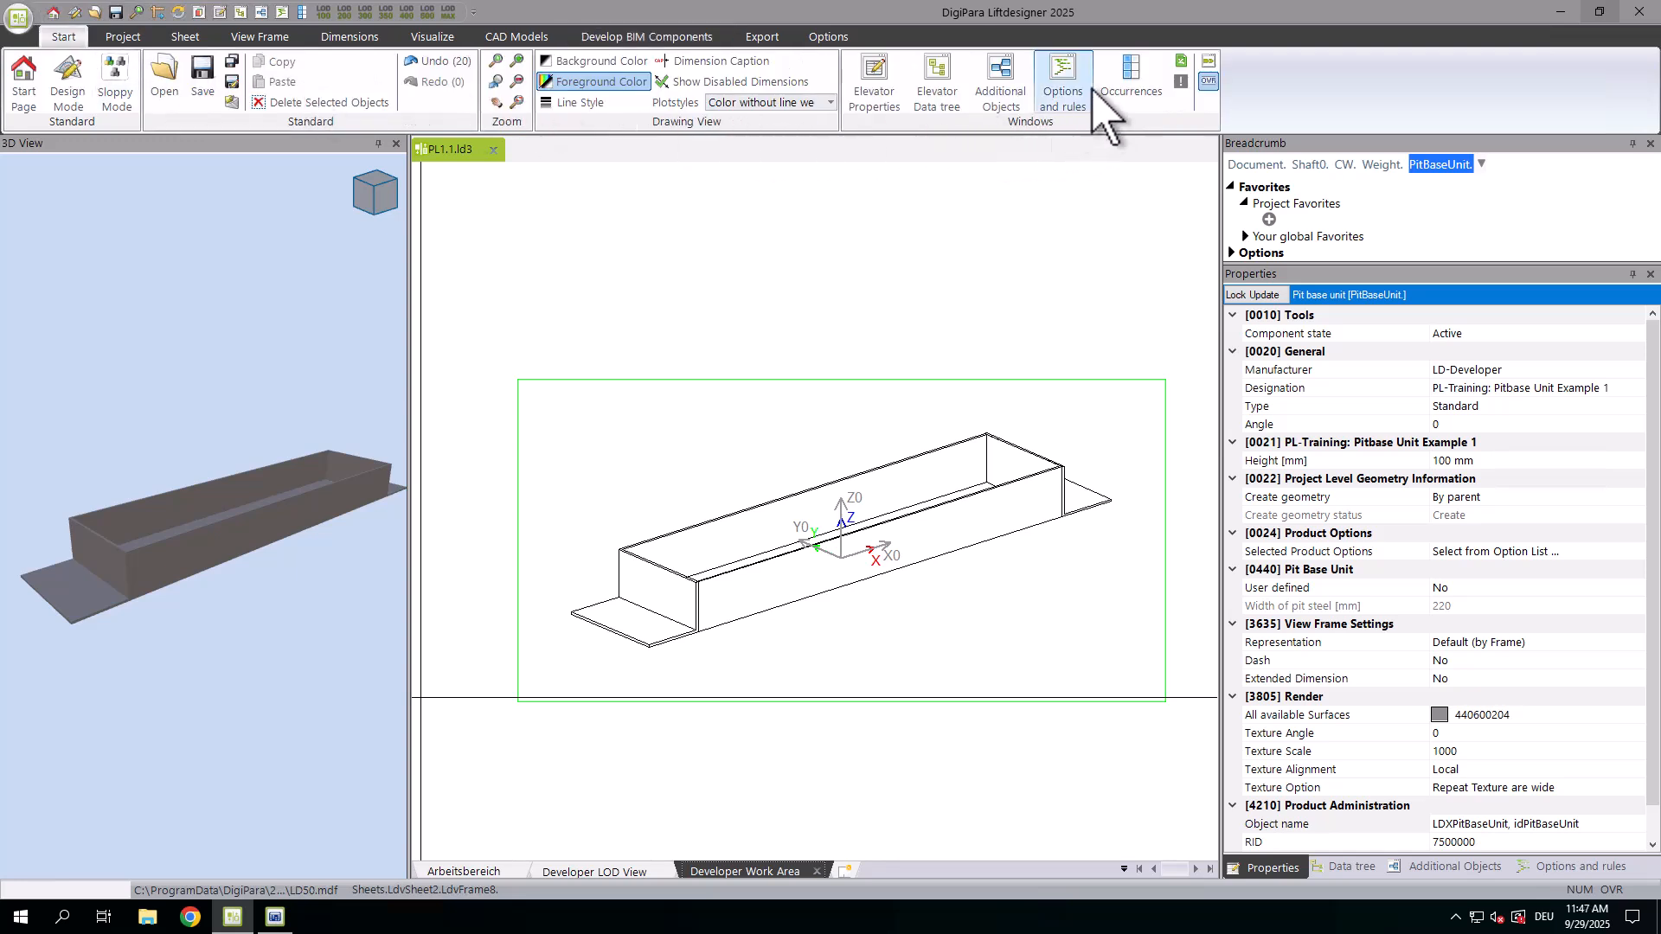
click(1091, 87)
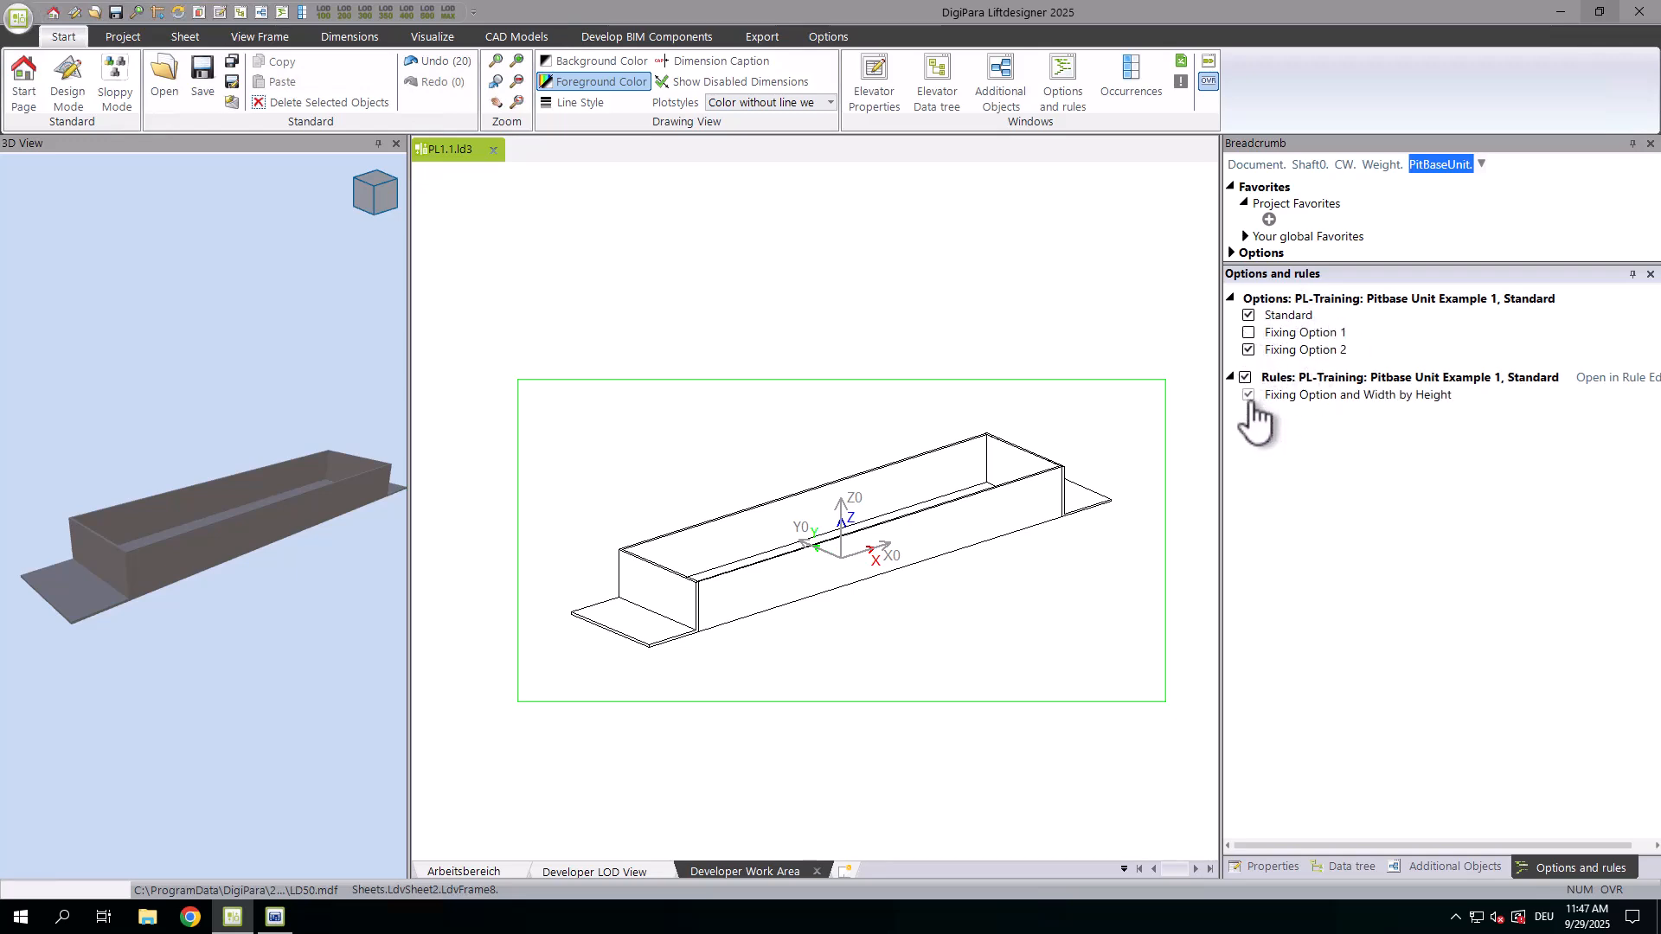
click(1248, 332)
click(1248, 394)
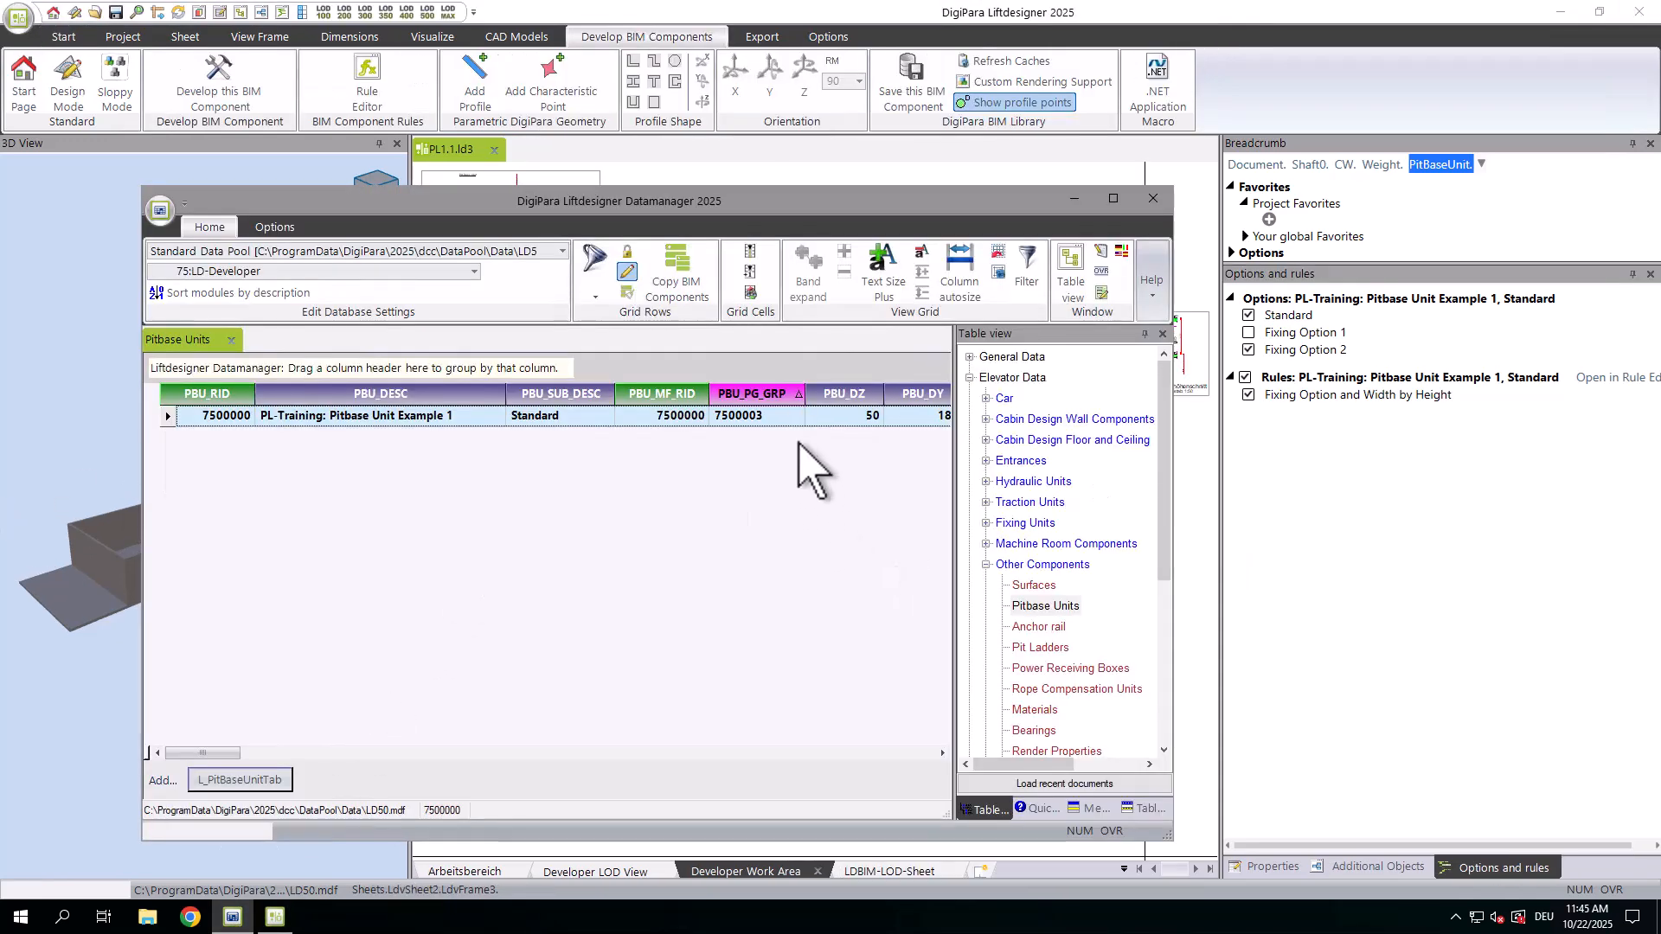
Step: In the Datamanager, set PGT_STRUCTURE1_DESC to "Pitbase Example 1" for both fixing options in the pit base unit's global sub grouping
double_click(798, 417)
click(798, 417)
click(367, 414)
click(682, 462)
text(Pitbase Example 1)
click(679, 479)
text(Pitbase Example 1)
Step: Set PGT_STRUCTURE2_DESC to "Fixings" for both fixing options and refresh the options list back in Liftdesigner
click(797, 457)
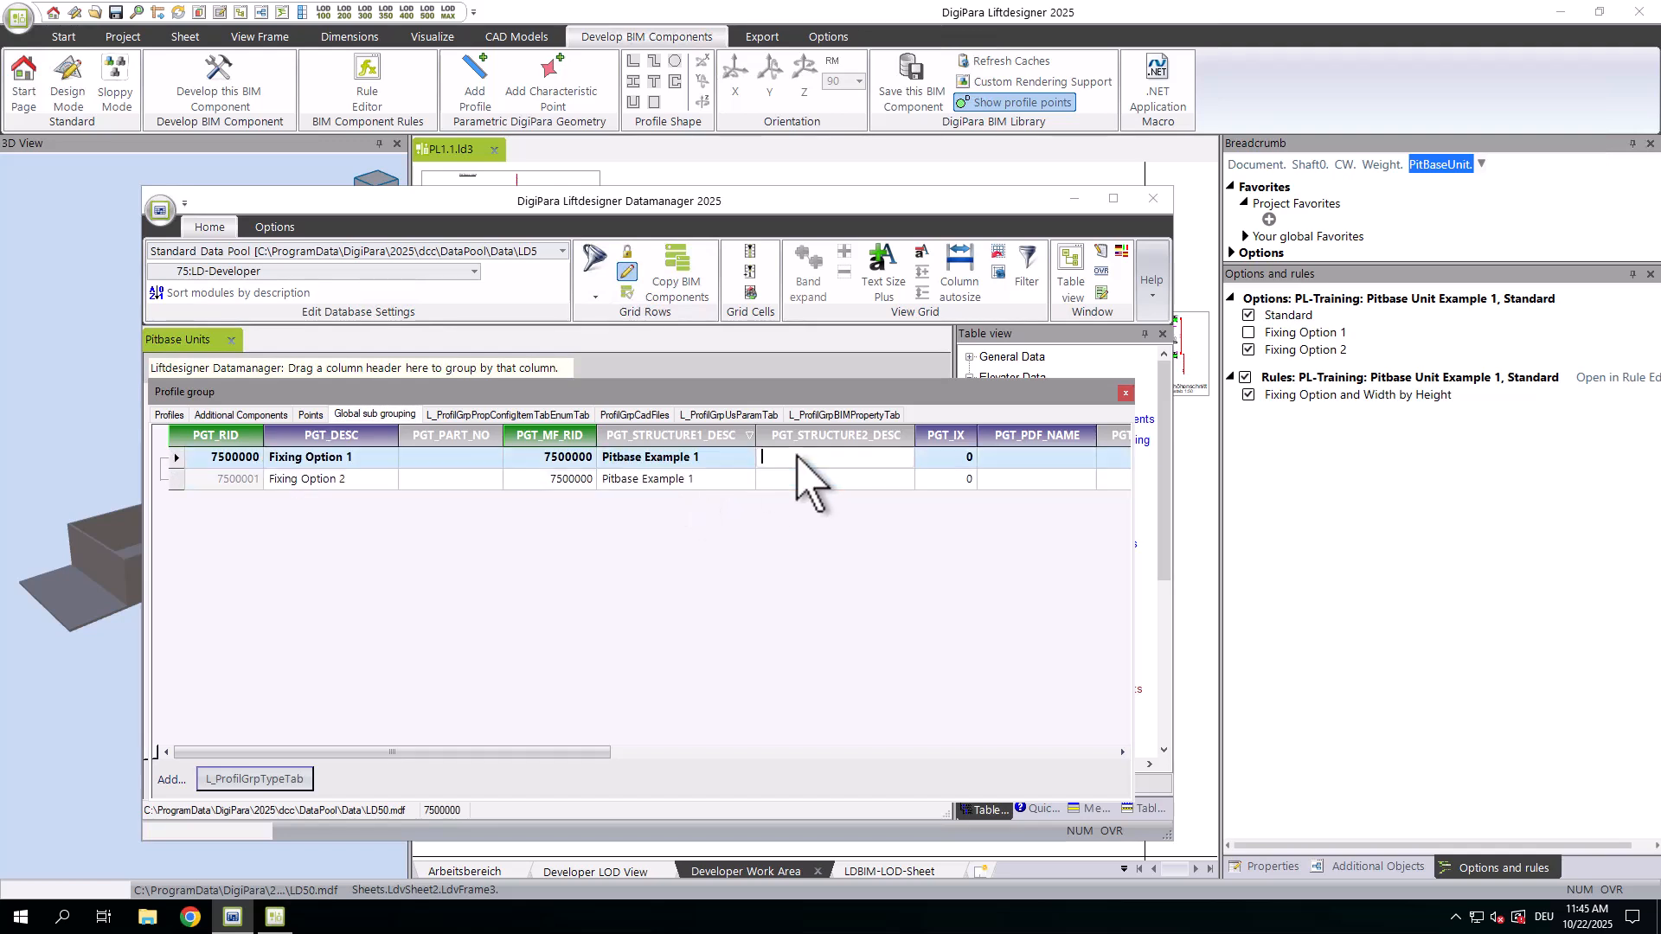
text(Fixings)
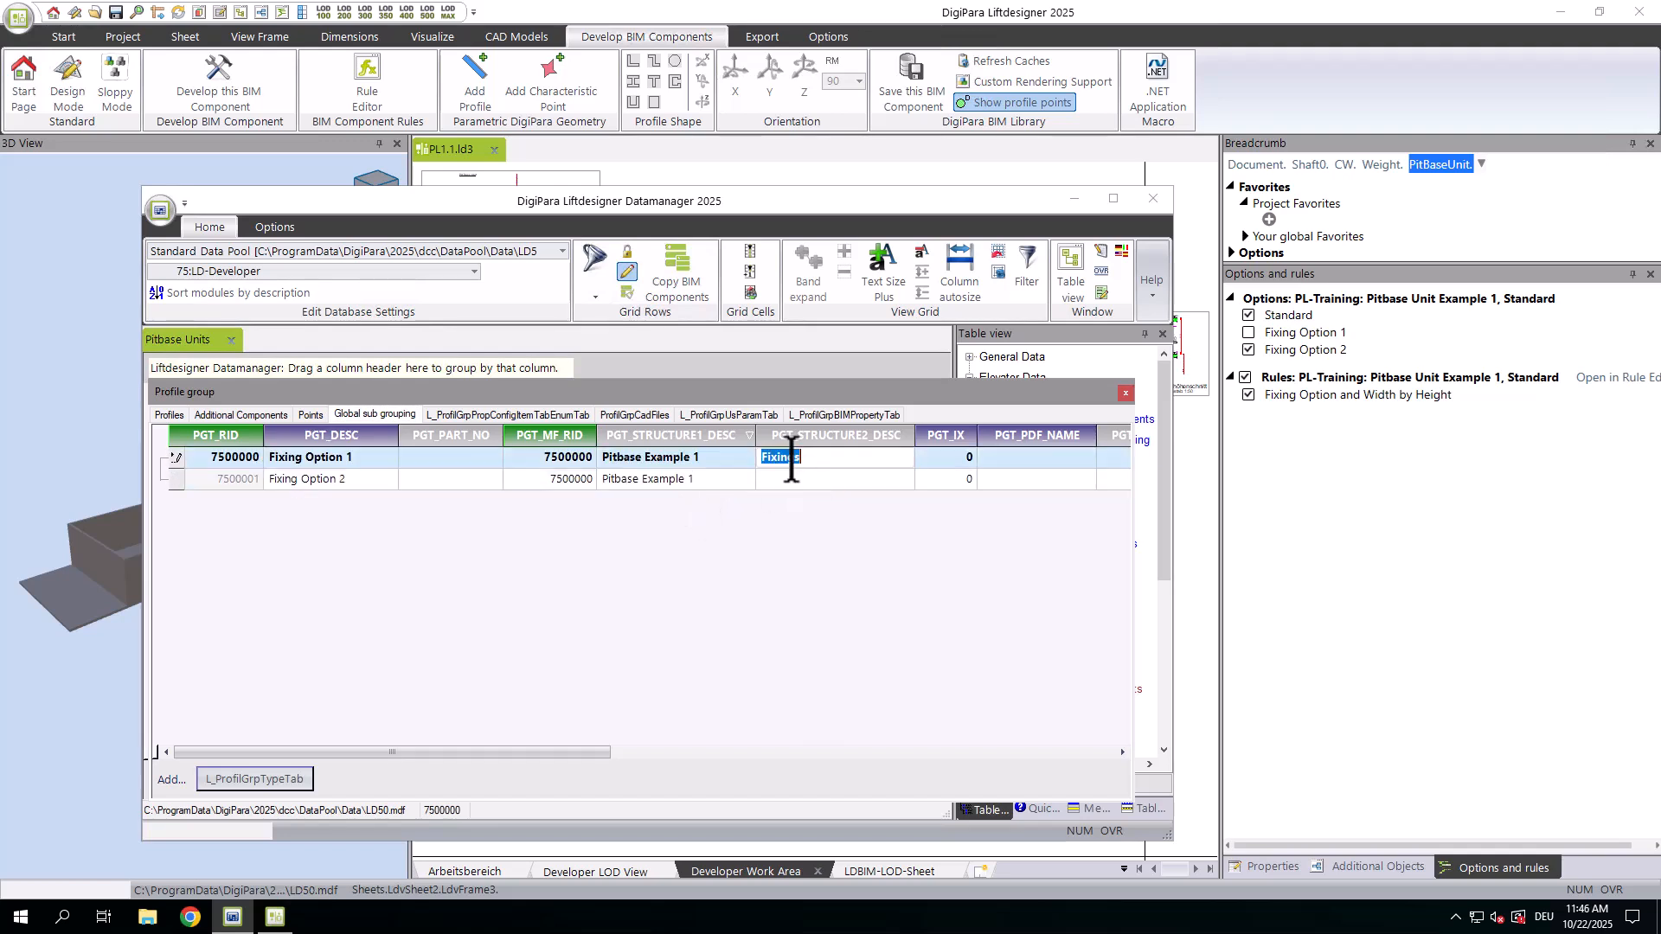
click(804, 481)
text(Fixings)
click(175, 459)
click(250, 484)
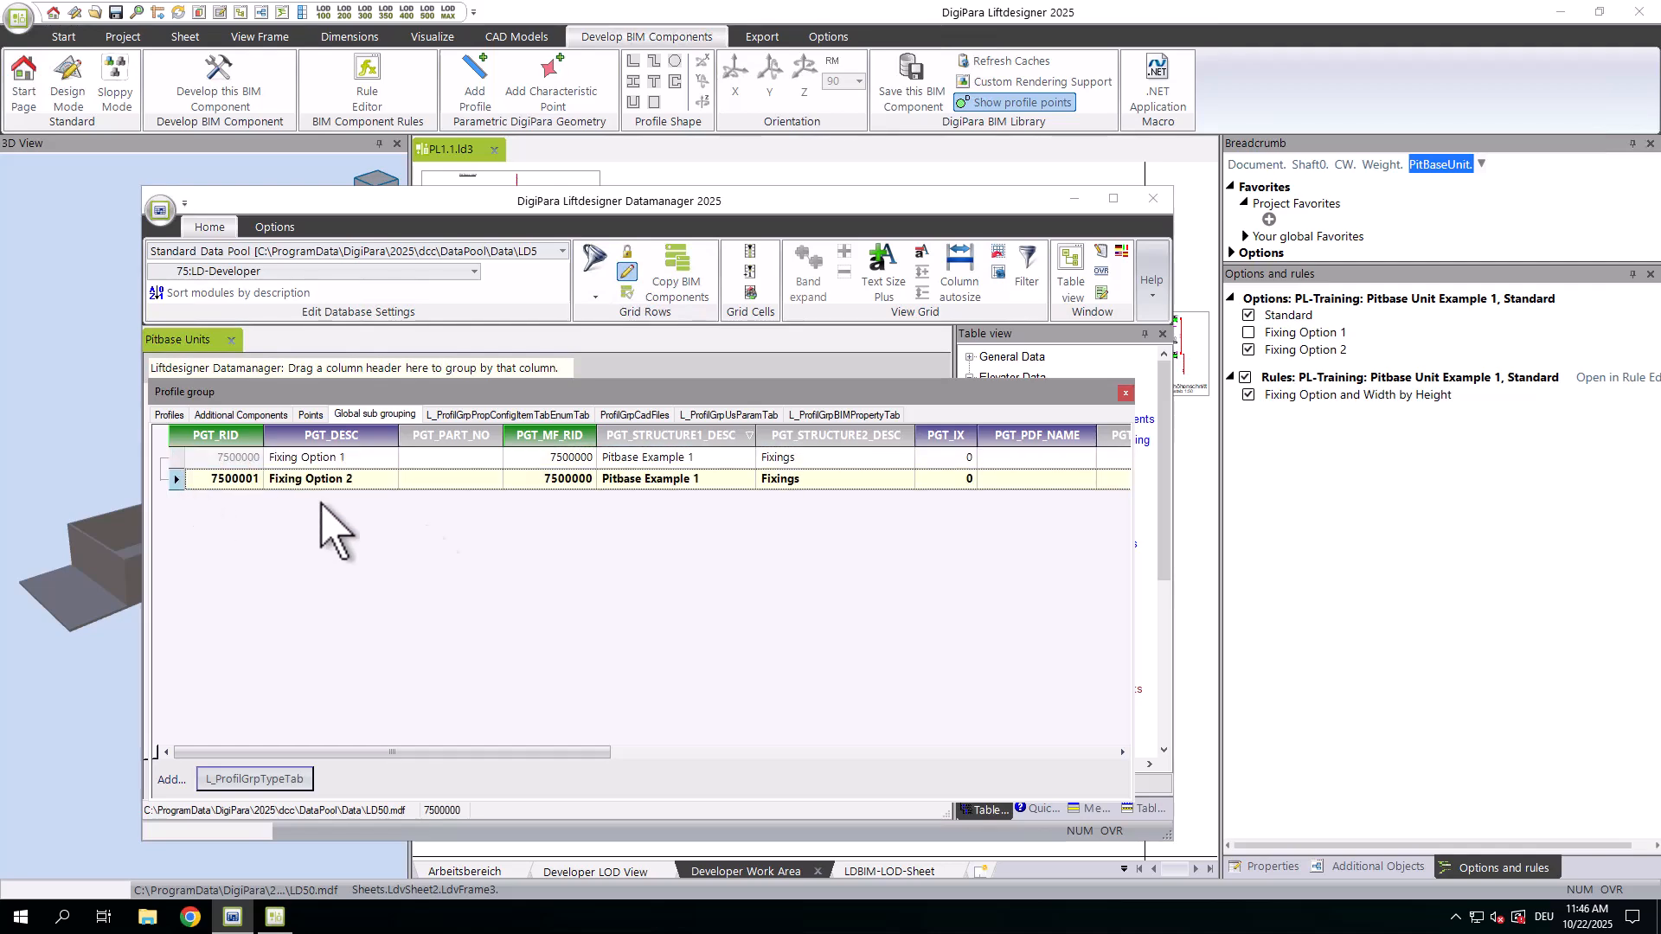
click(1126, 393)
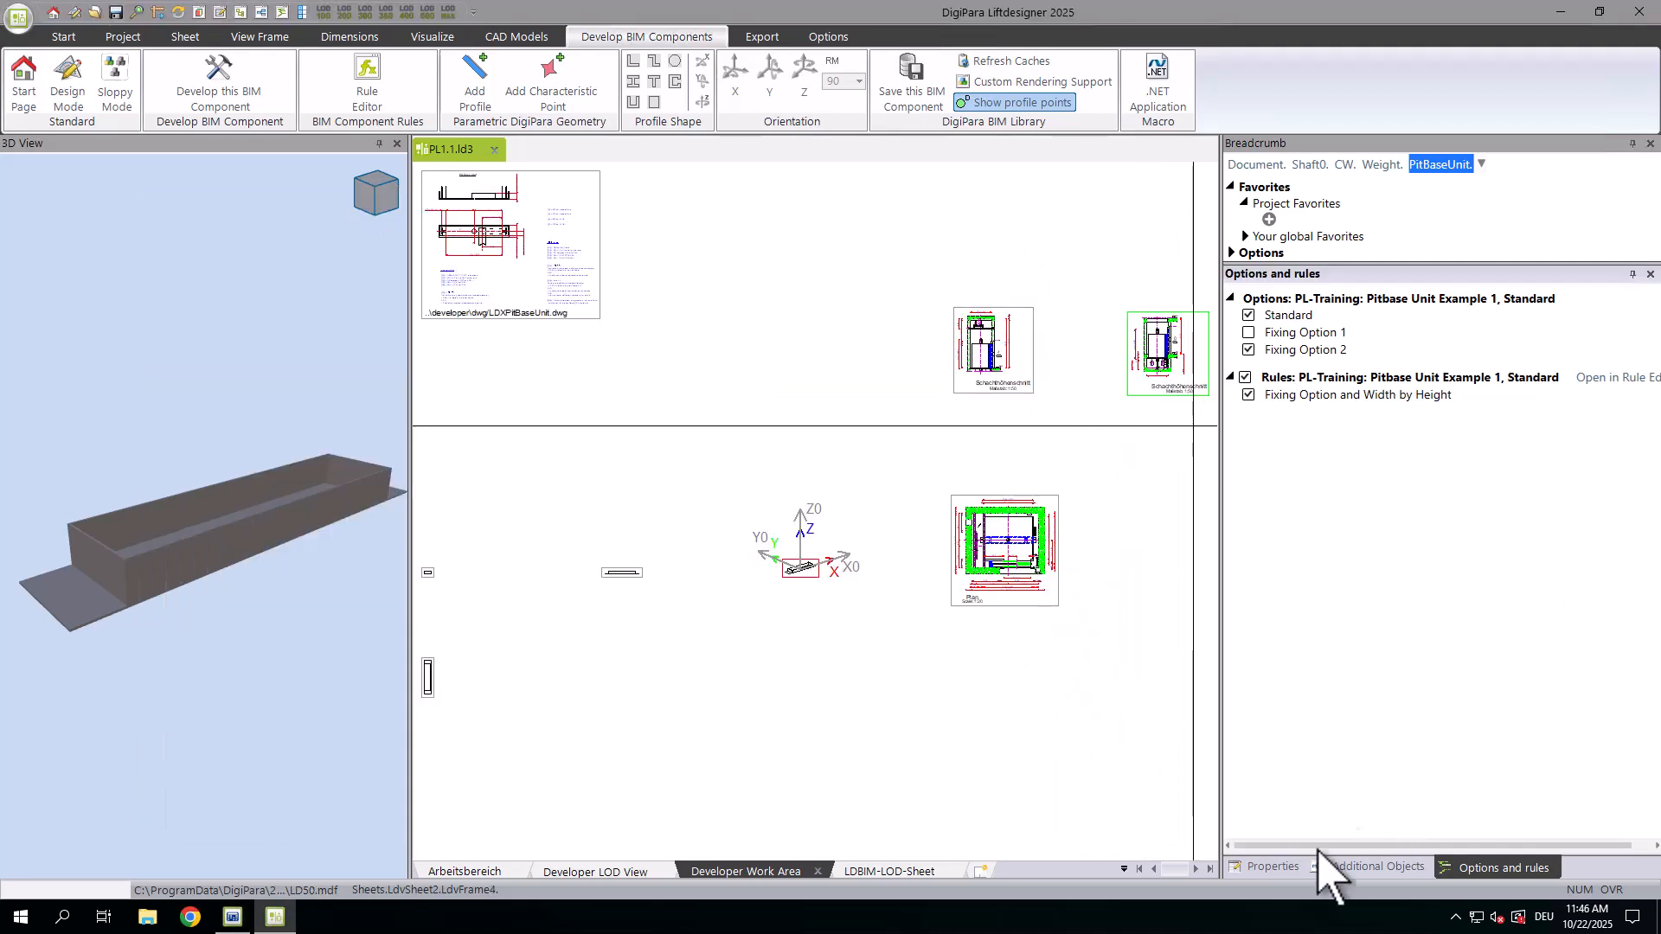
click(1479, 867)
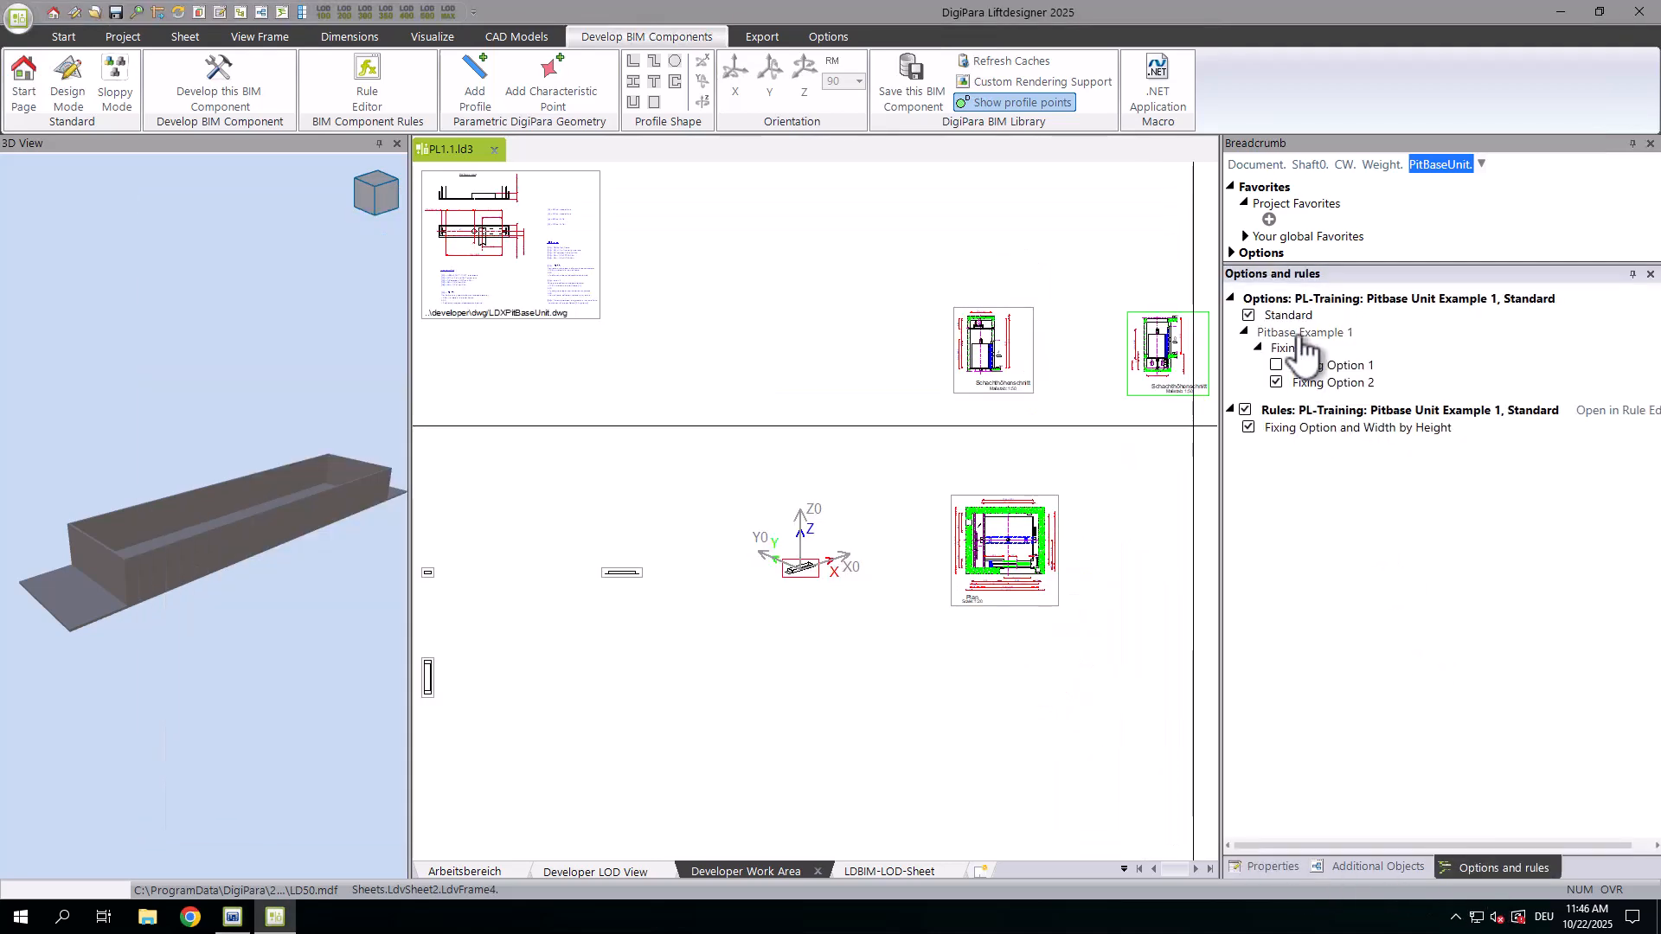
Step: In the Rule Editor, set the rule's PGR_STRUCTURE1_DESC to "Dim. assignment, Geometry enabler" and PGR_STRUCTURE2_DESC to "Fixing options, width"
click(367, 82)
drag(554, 507, 778, 507)
click(793, 451)
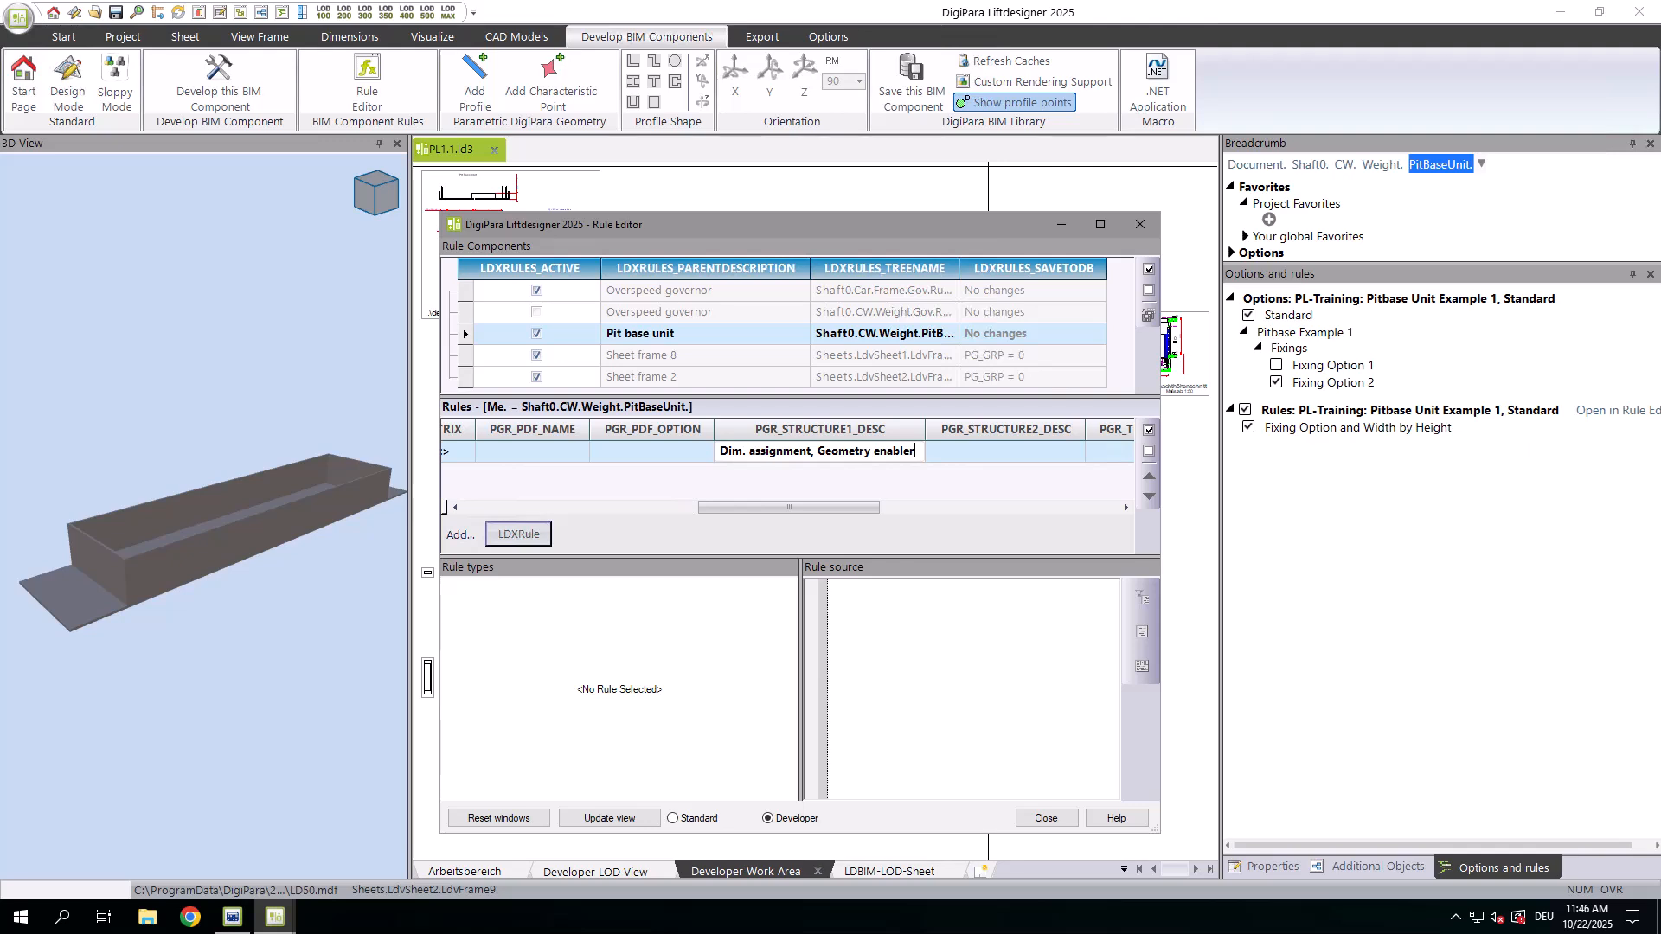
click(938, 451)
Step: Delete the extra row added below the pit base unit's rule and close the Rule Editor
drag(901, 507, 437, 517)
click(517, 533)
click(467, 472)
key(Delete)
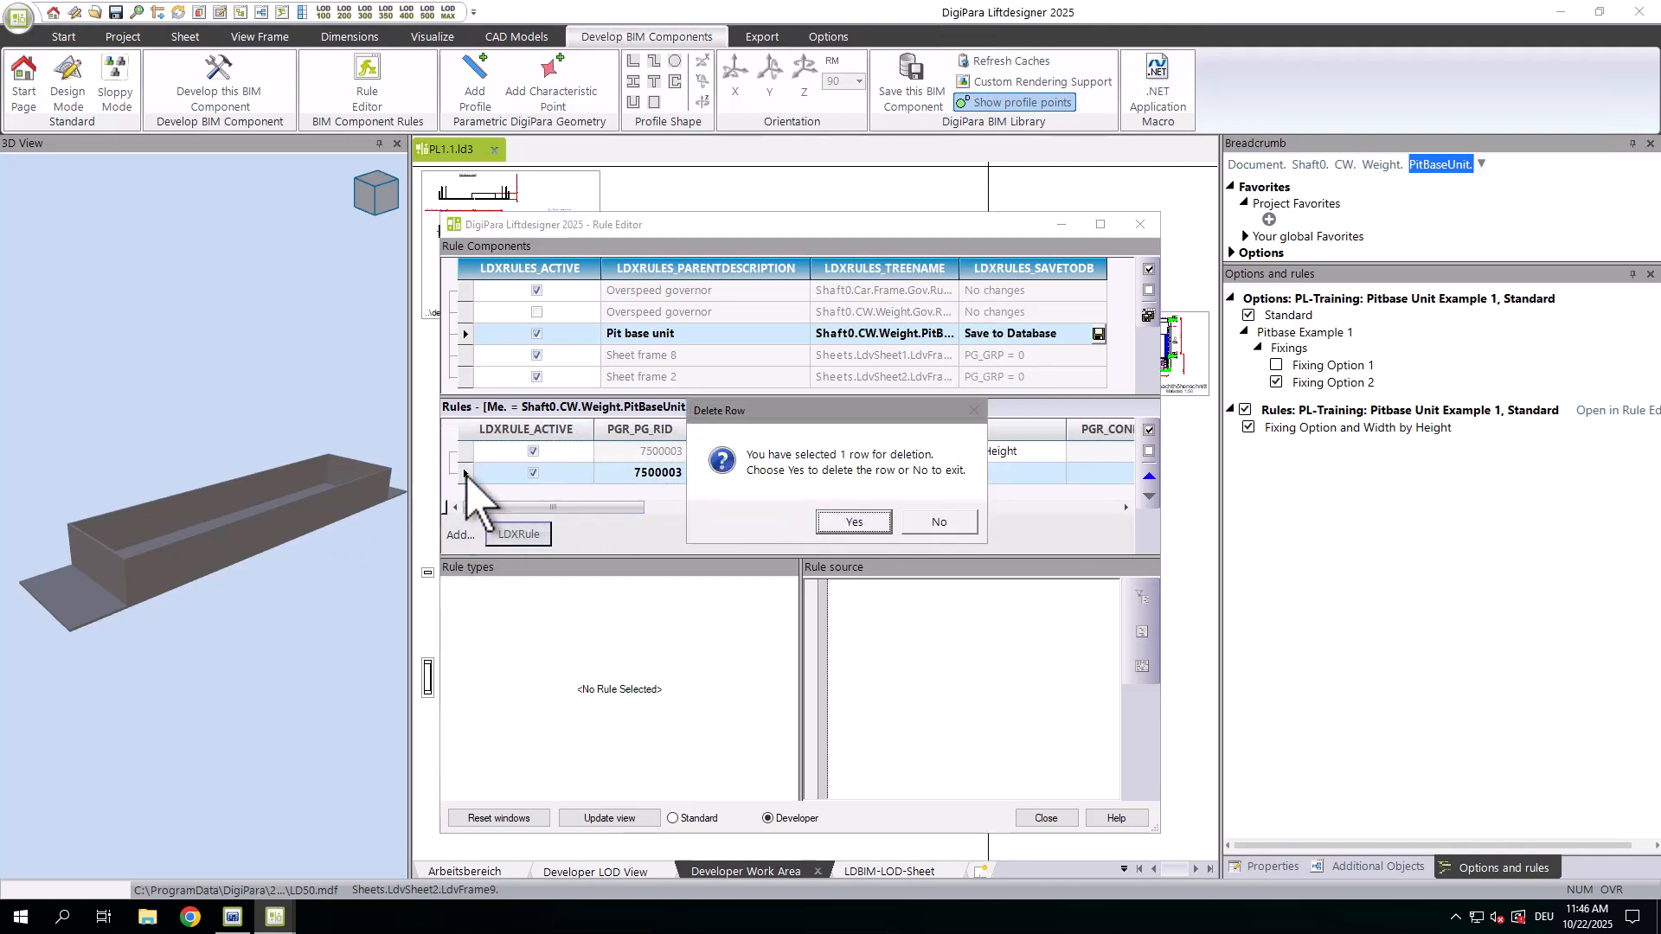
click(853, 521)
click(1046, 818)
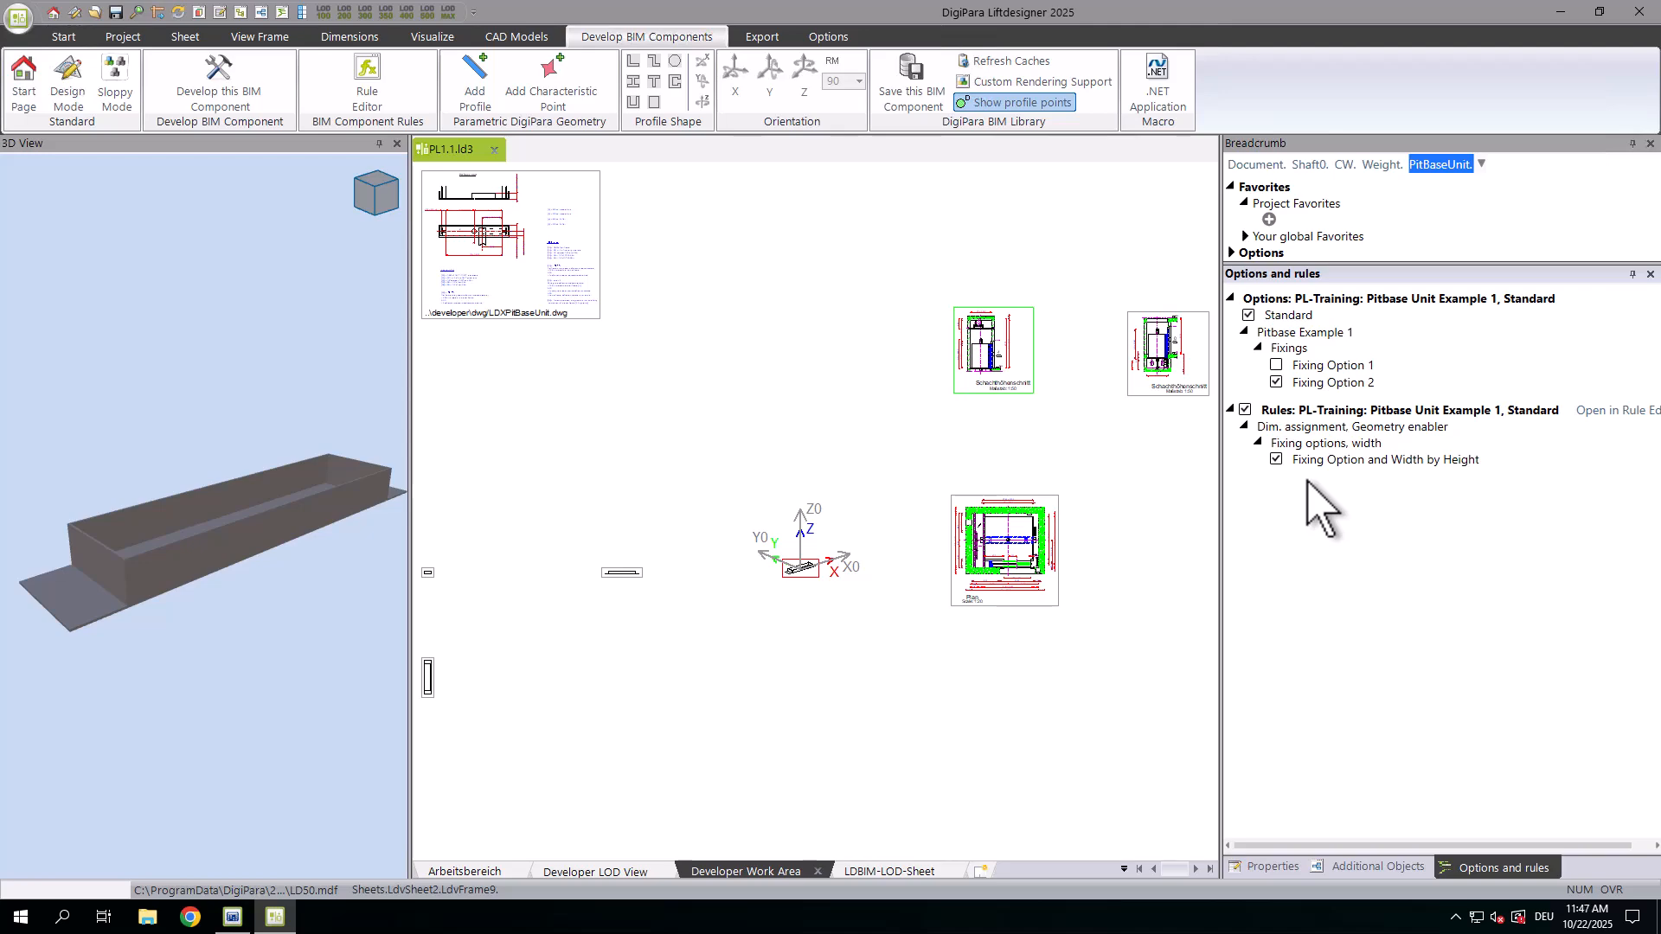
Step: In the Datamanager's global sub grouping, rename the two options to "Fixing Option 1 (auto)" and "Fixing Option 2 (auto)"
click(232, 917)
click(793, 417)
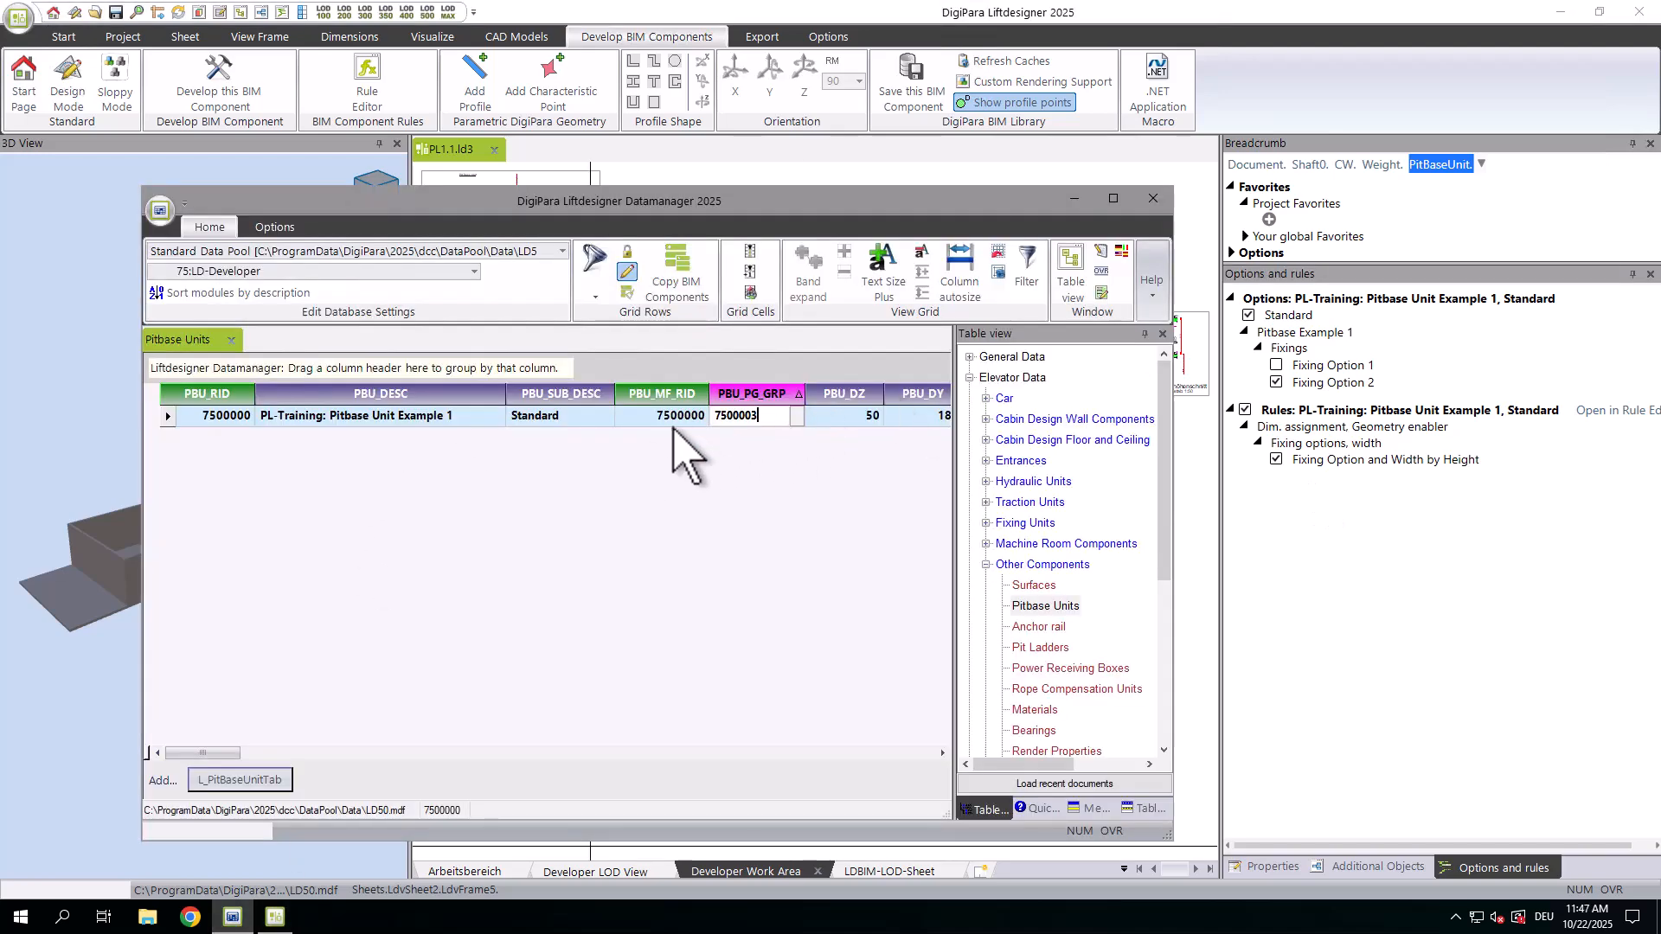
click(375, 416)
click(376, 457)
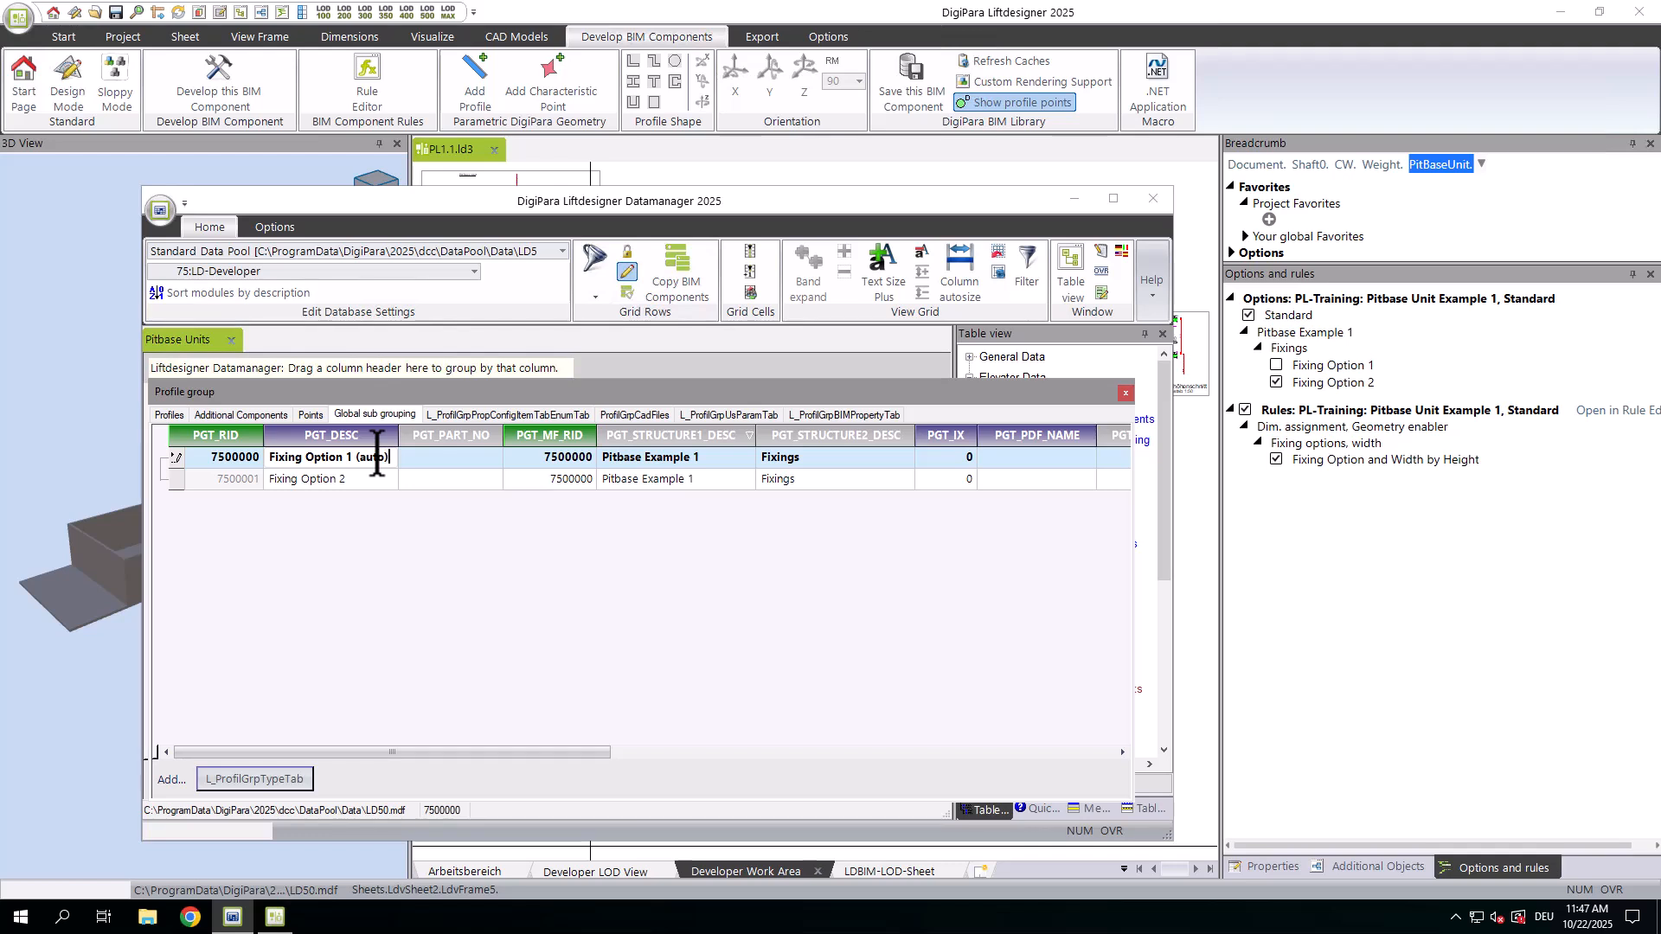
click(385, 481)
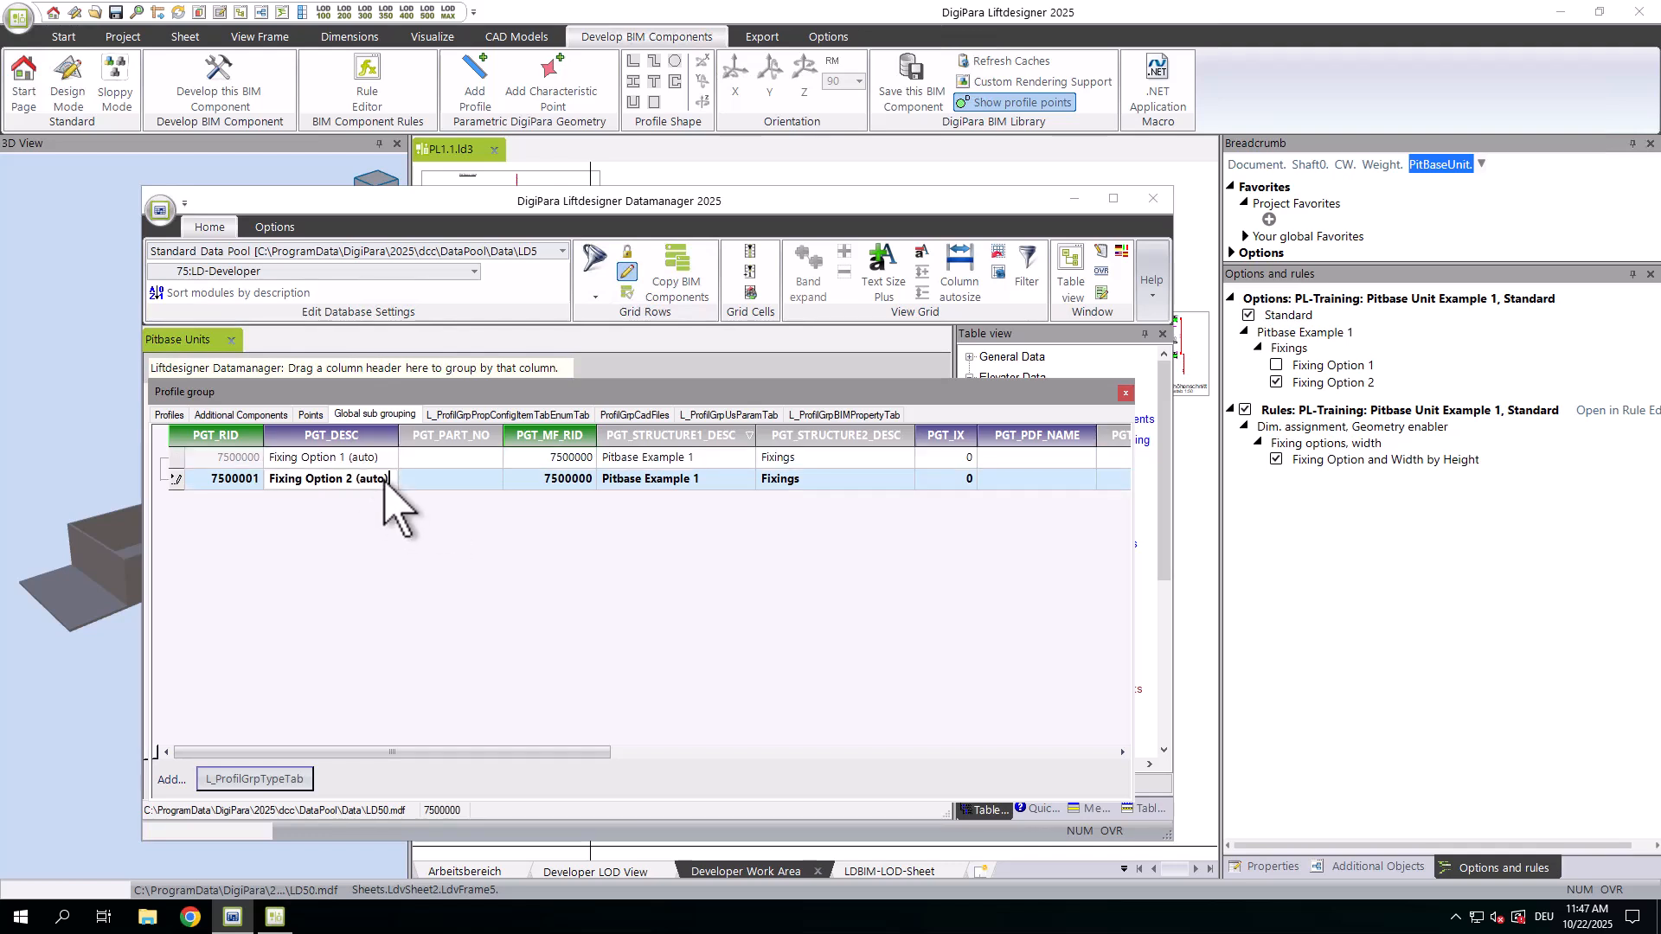
click(173, 456)
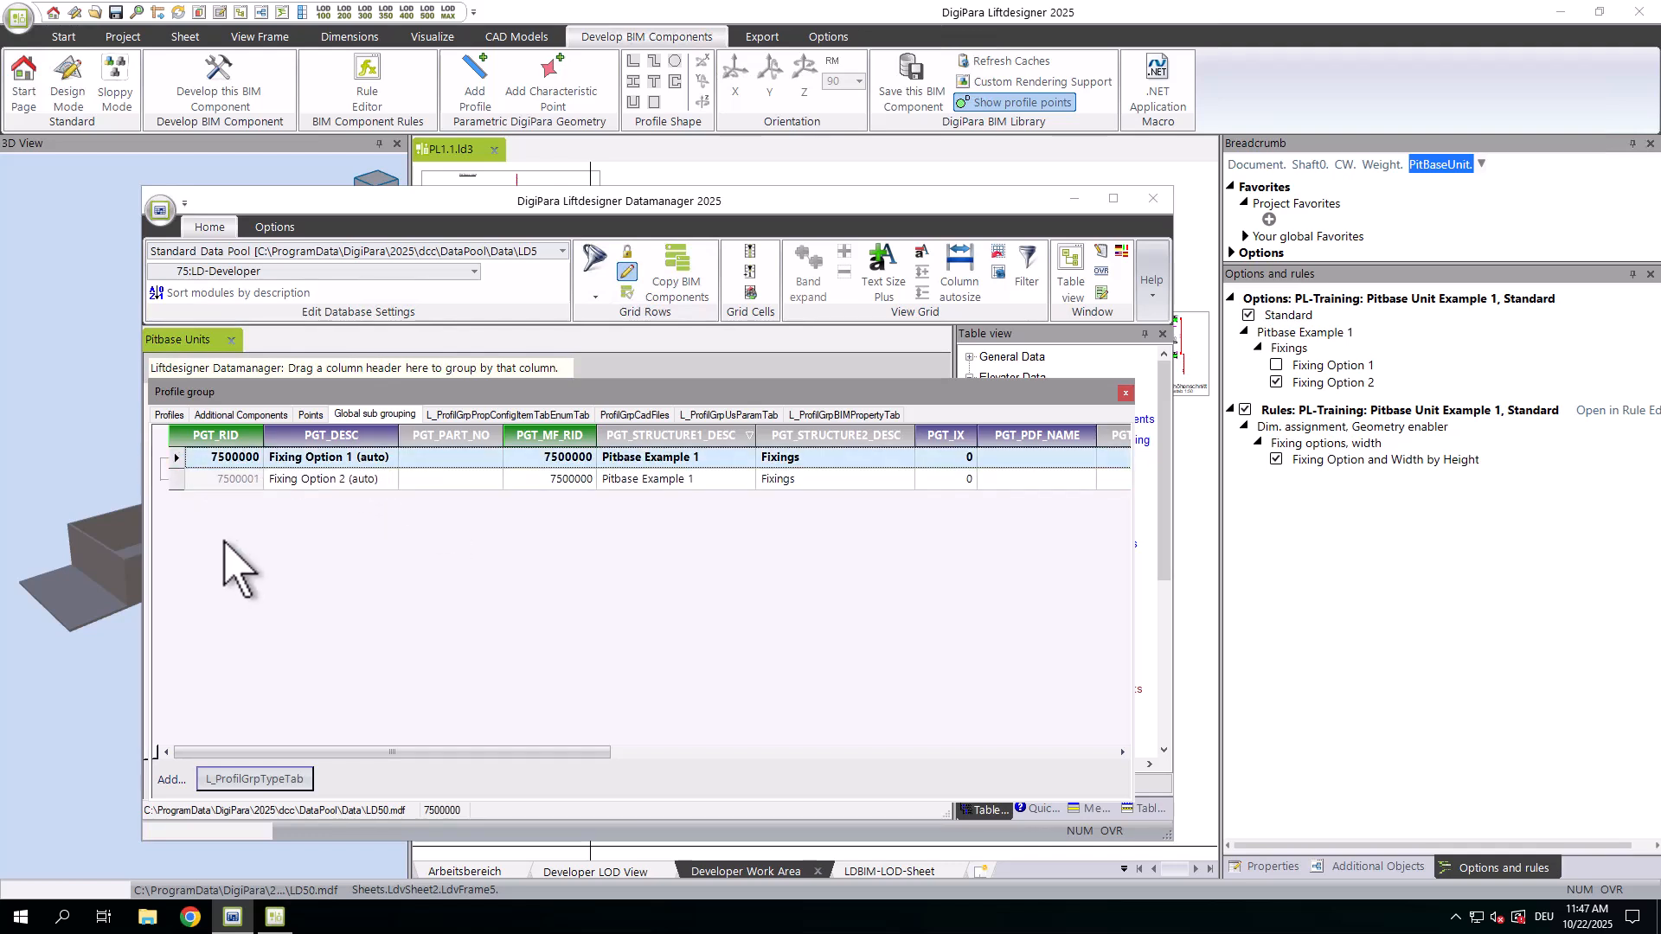
Step: Close the Datamanager and recheck the pit base unit's refreshed fixing options in Options and rules
click(1124, 393)
click(1152, 200)
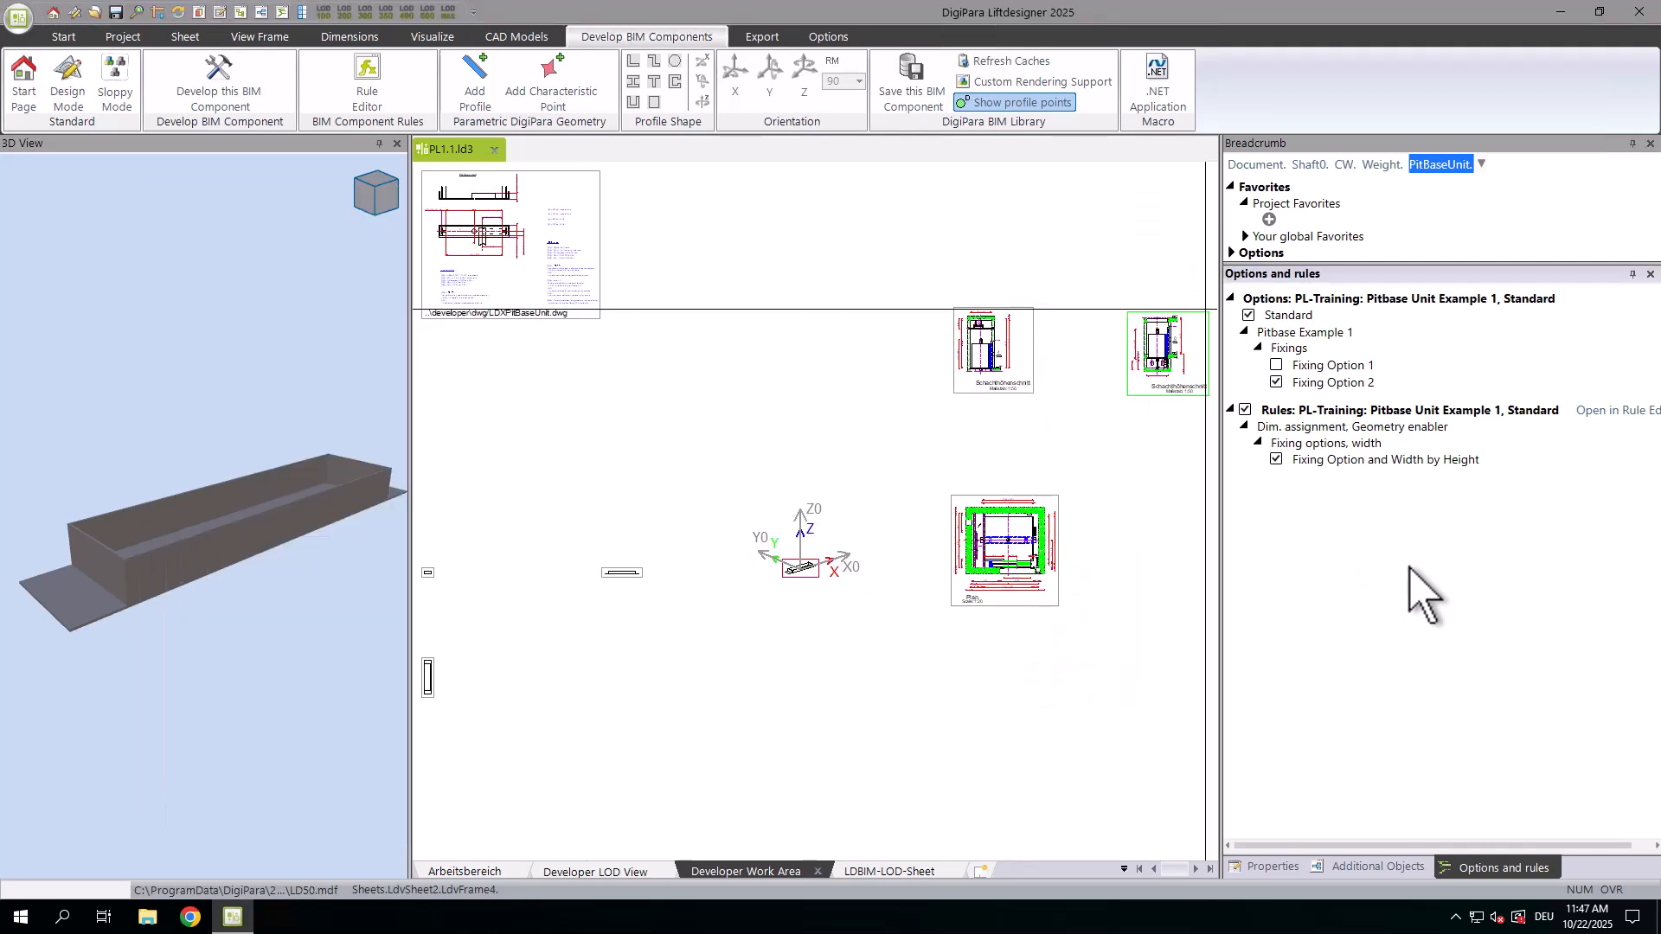
click(1374, 866)
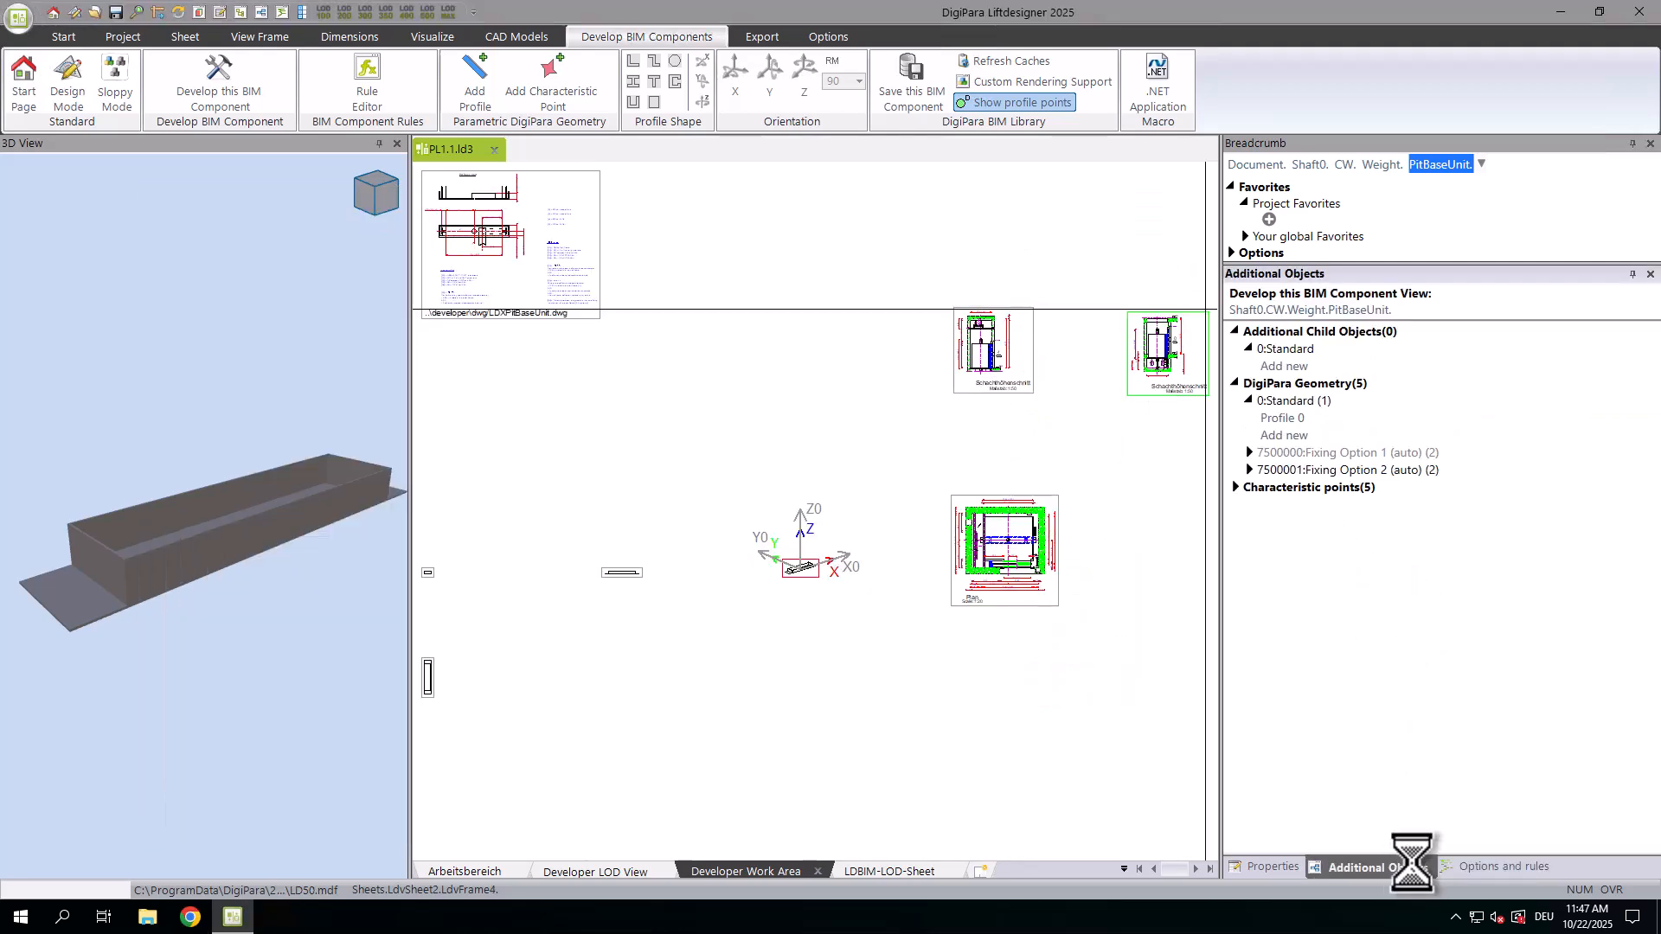
click(1453, 866)
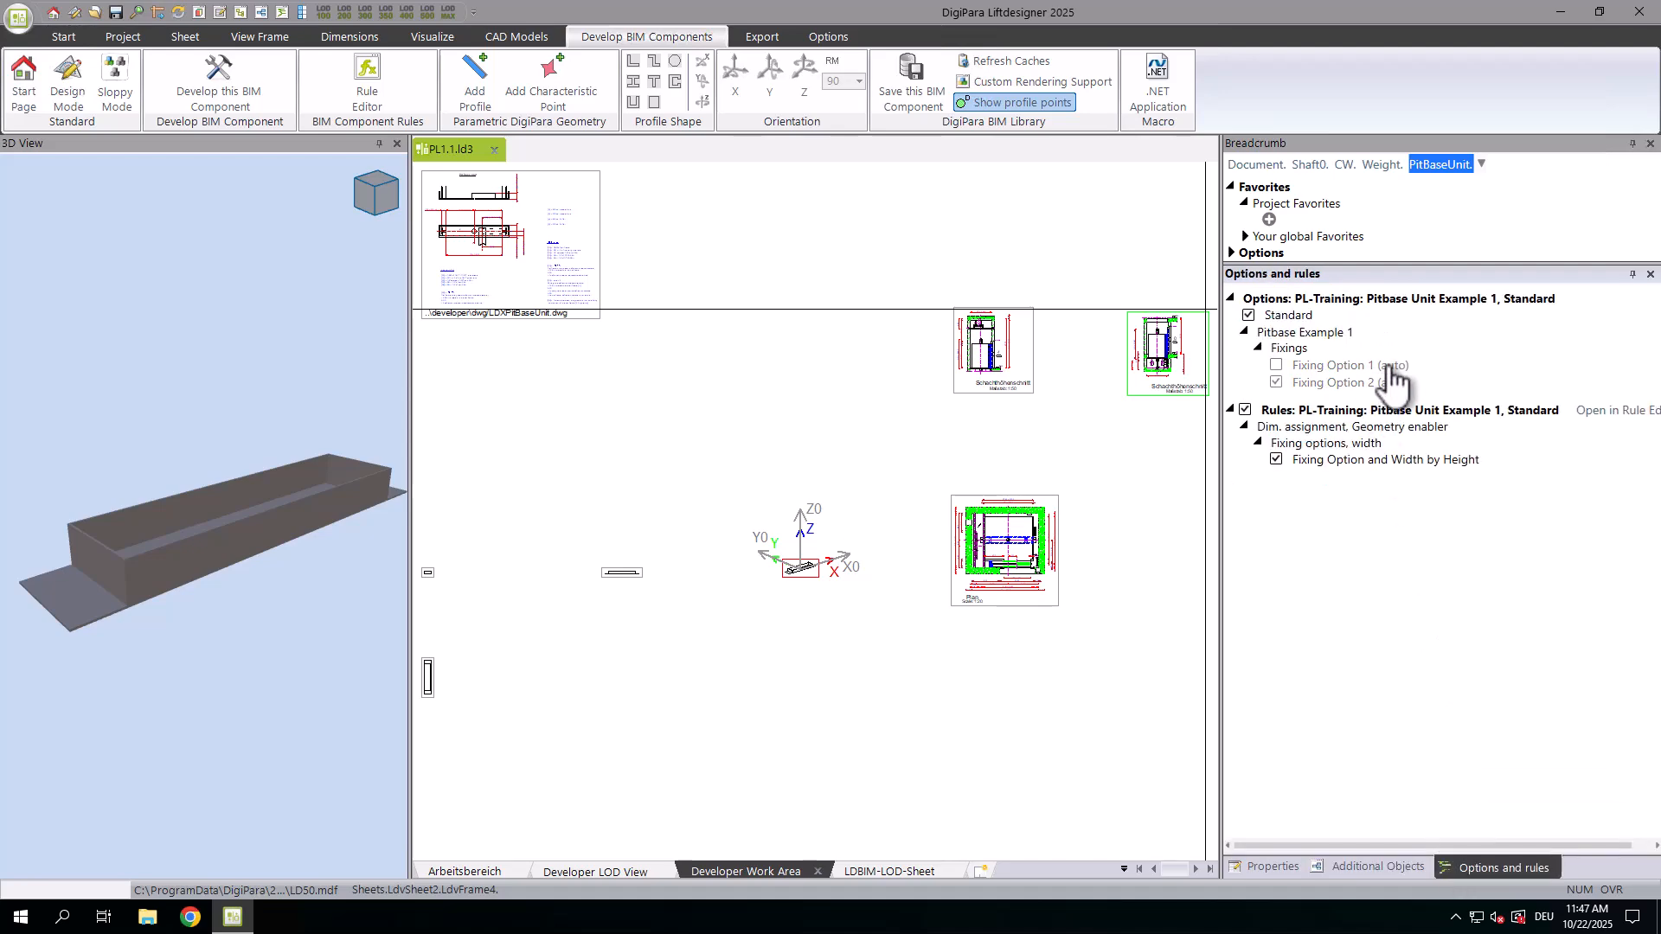